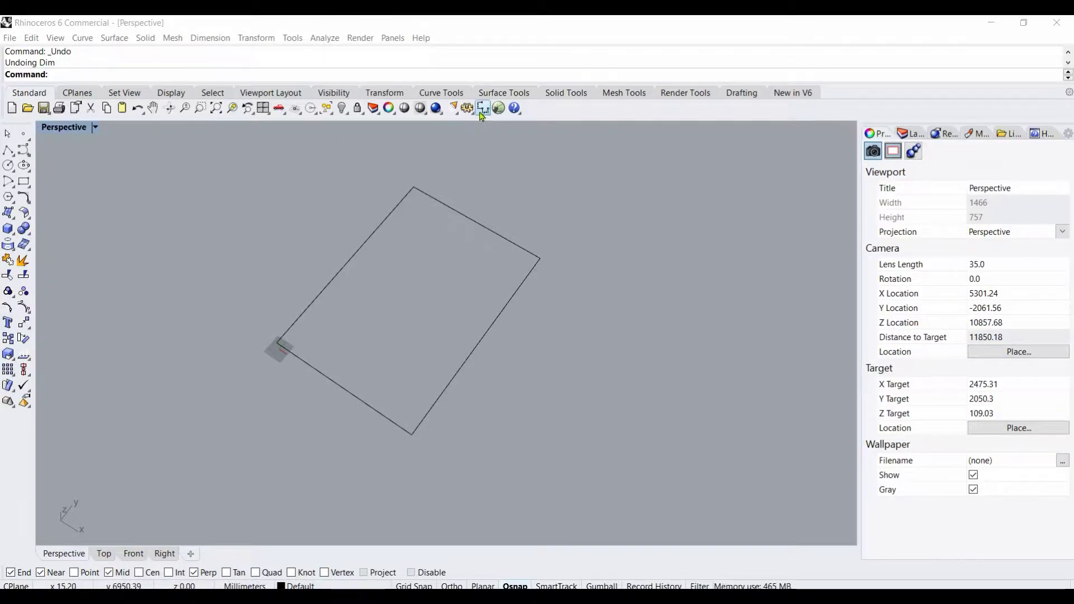
- Add a 3200 linear dimension from the rectangle's top corner to its right corner, offset outward
left_click(486, 108)
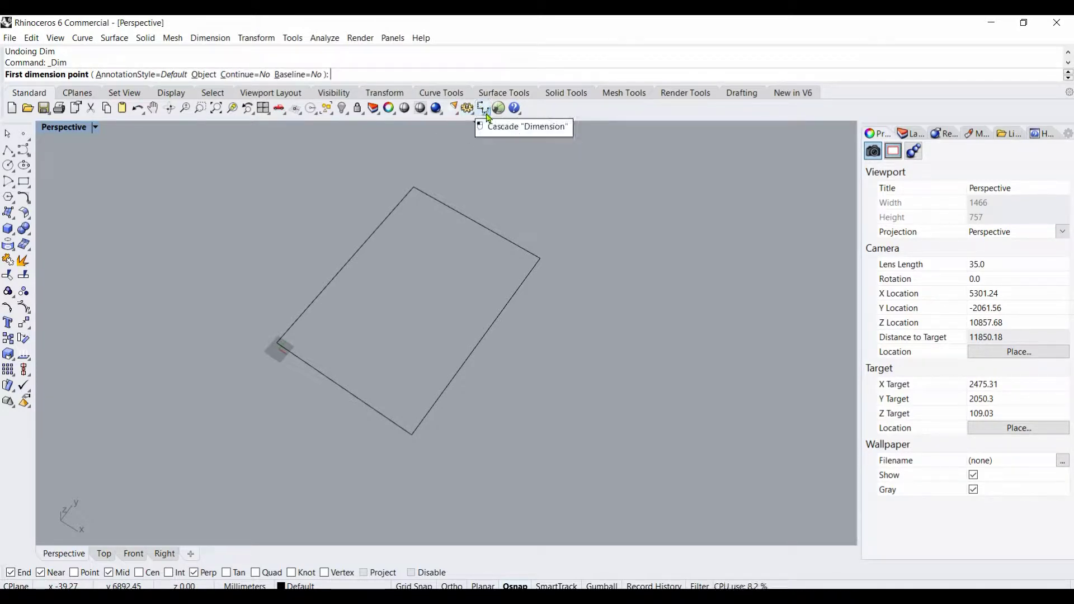
left_click(414, 188)
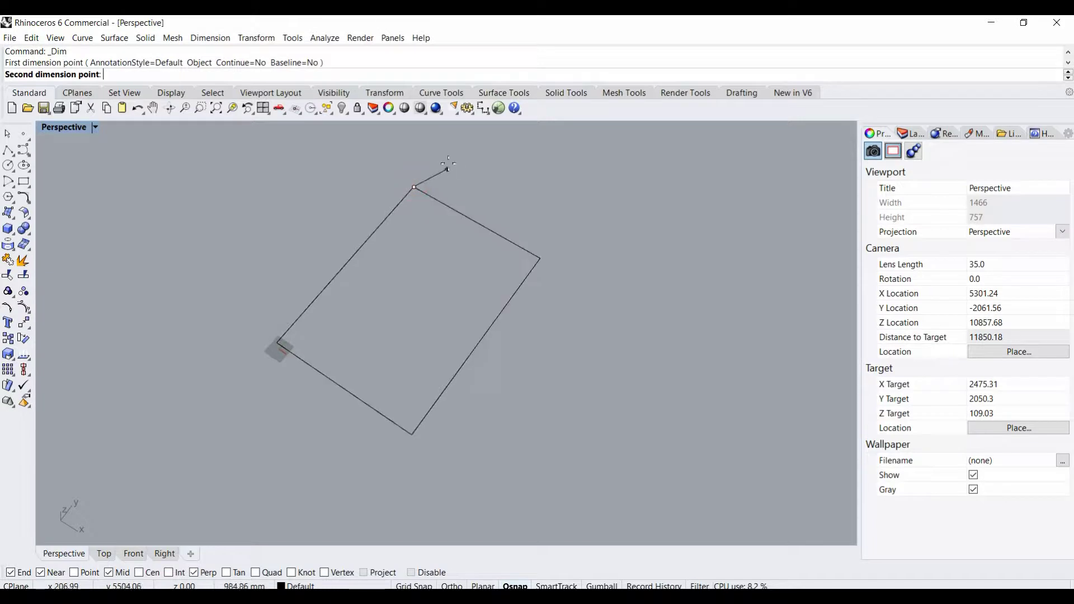
left_click(539, 259)
left_click(571, 211)
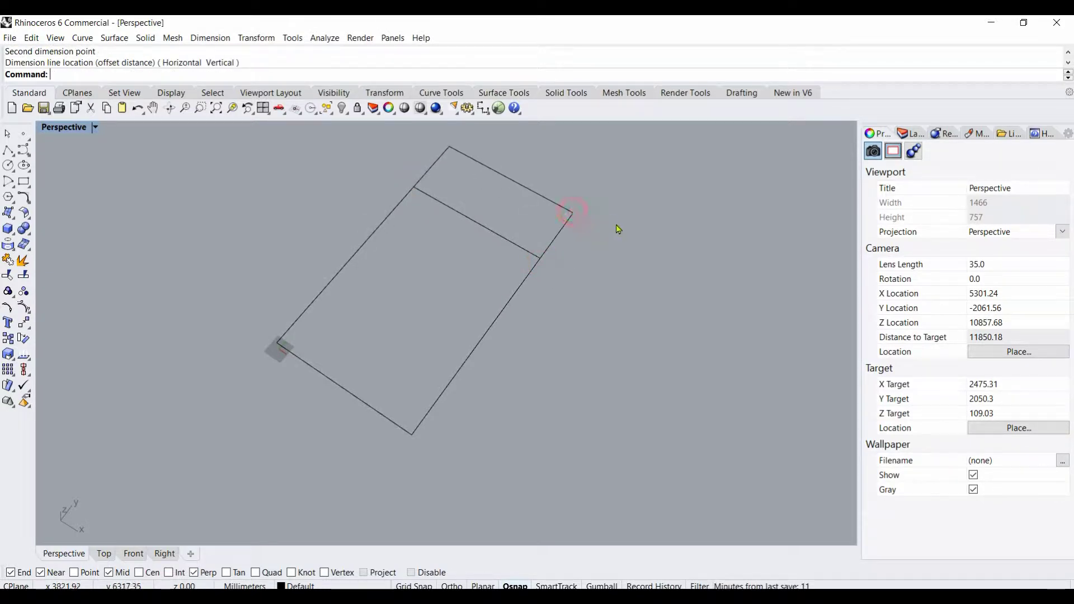
- Select the 3200 dimension and show its Text settings in the Properties panel
left_click(532, 195)
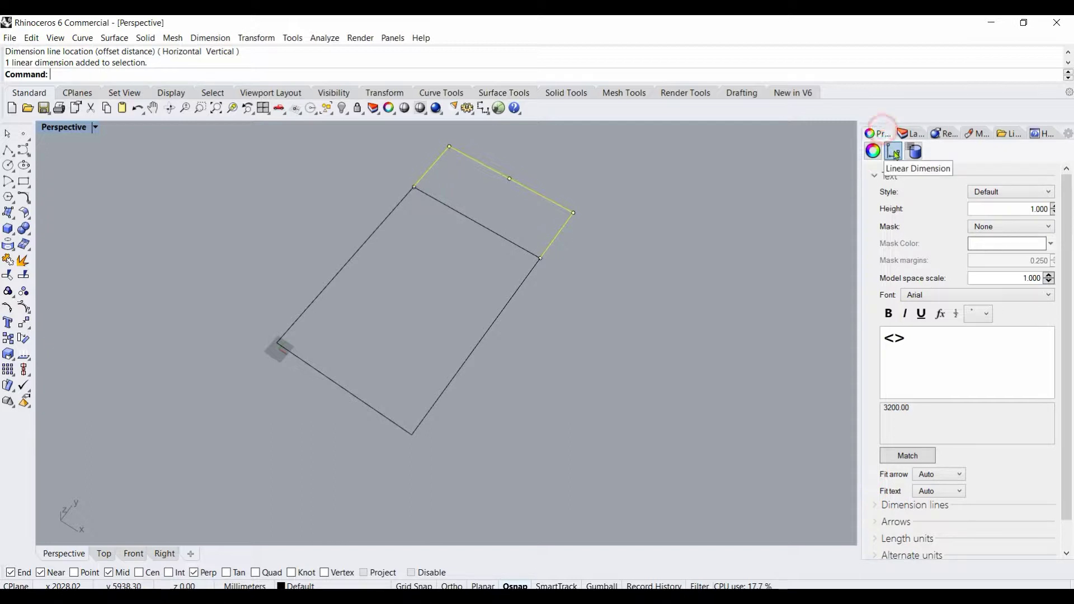
left_click(874, 153)
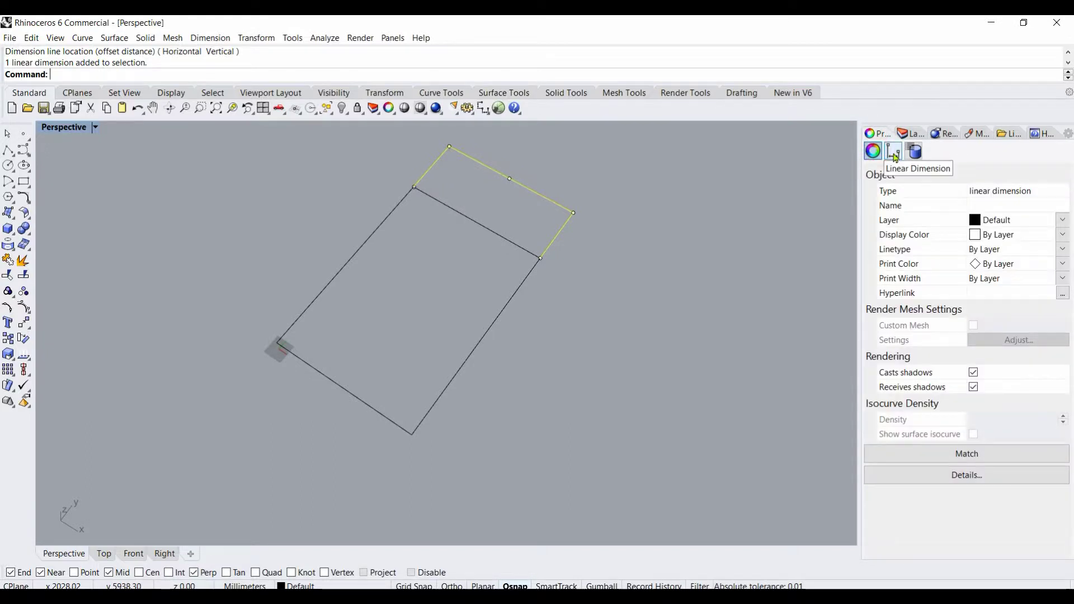
left_click(894, 154)
left_click(914, 151)
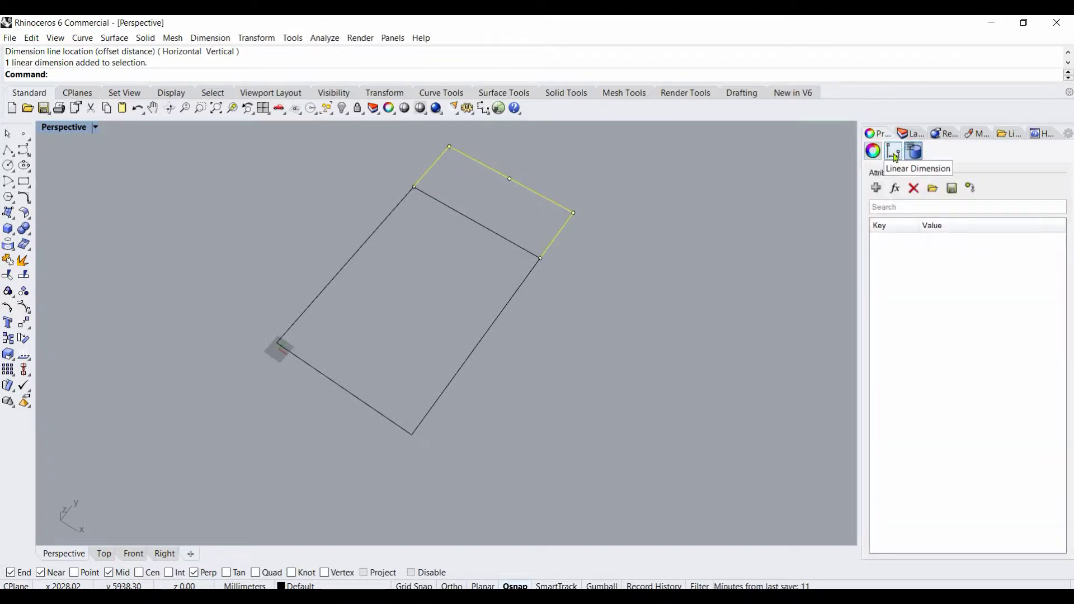
left_click(894, 156)
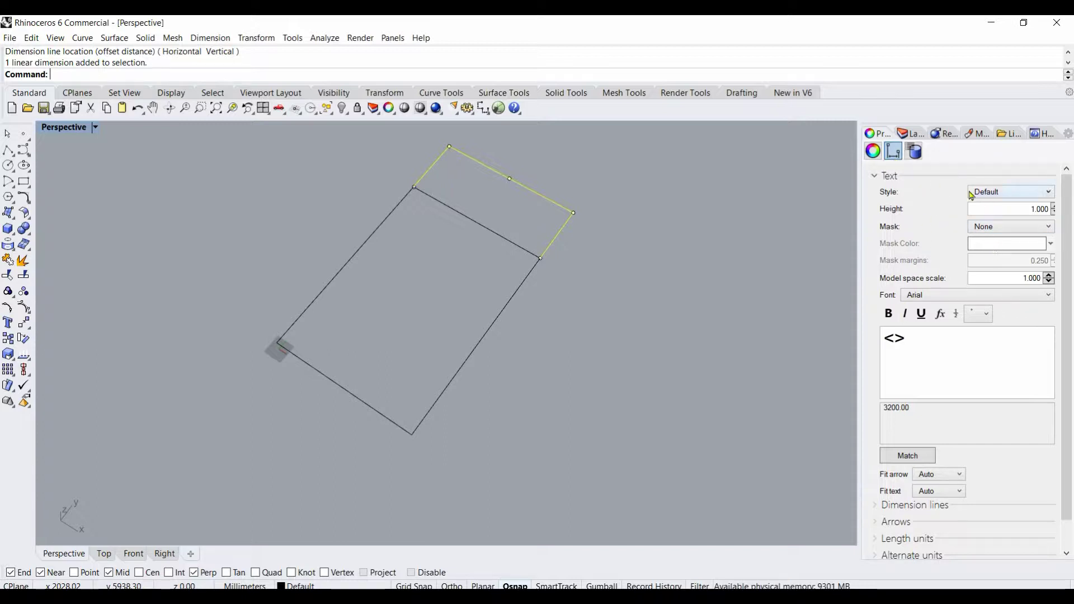
- Switch the 3200 dimension to Millimeter Architectural style with model space scale 50
left_click(1047, 193)
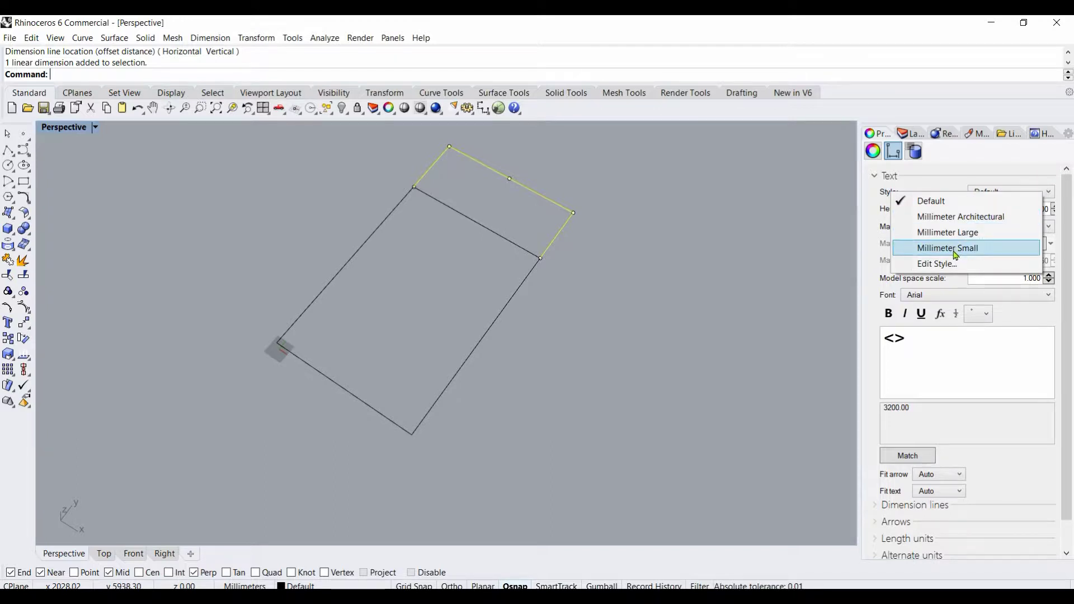
left_click(957, 217)
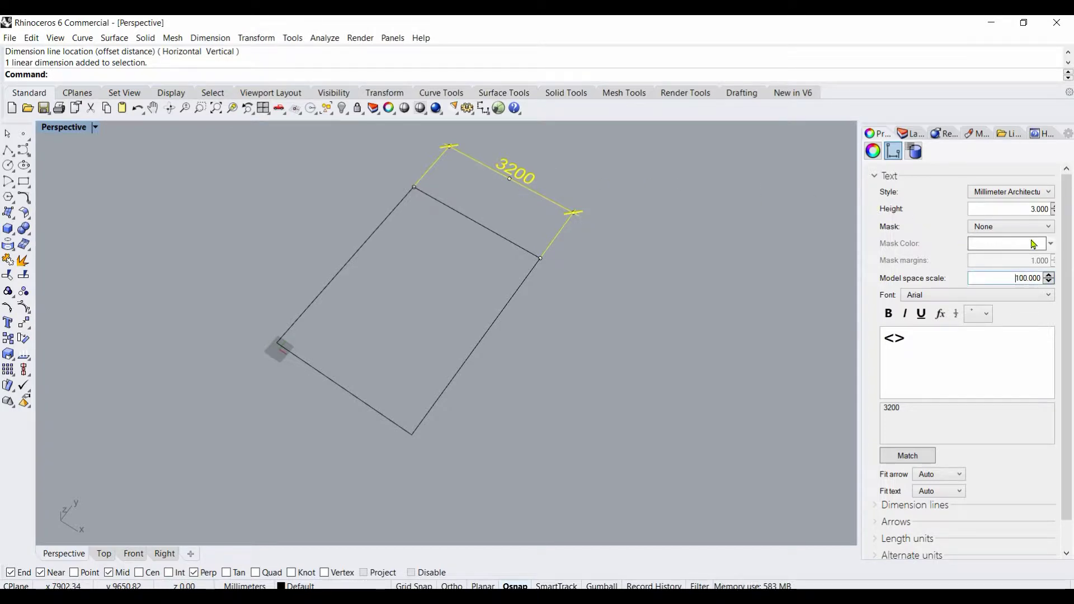
key("Delete")
key("Delete")
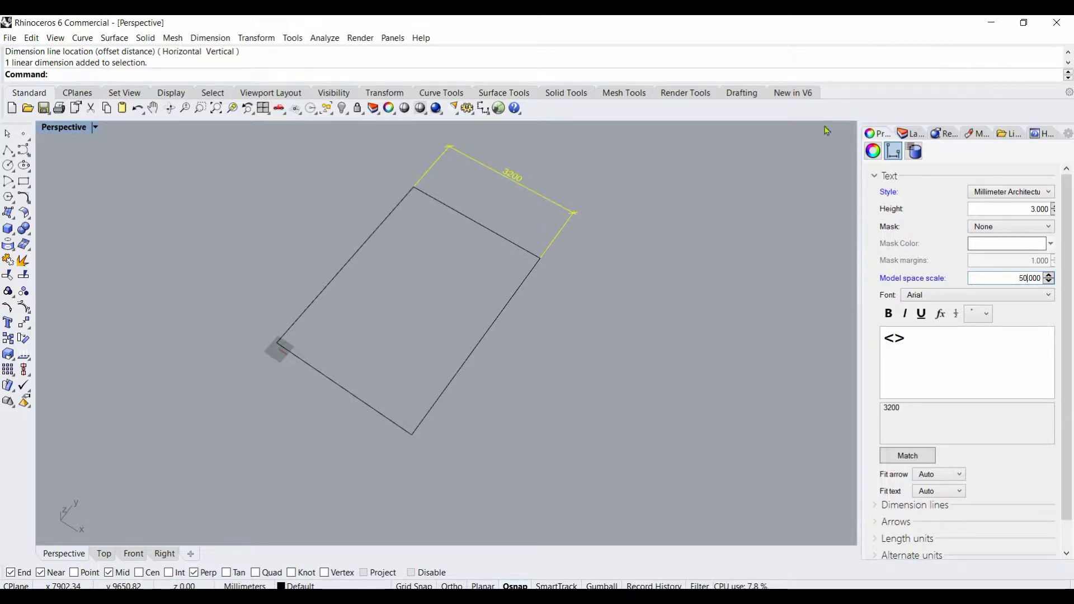
left_click(576, 267)
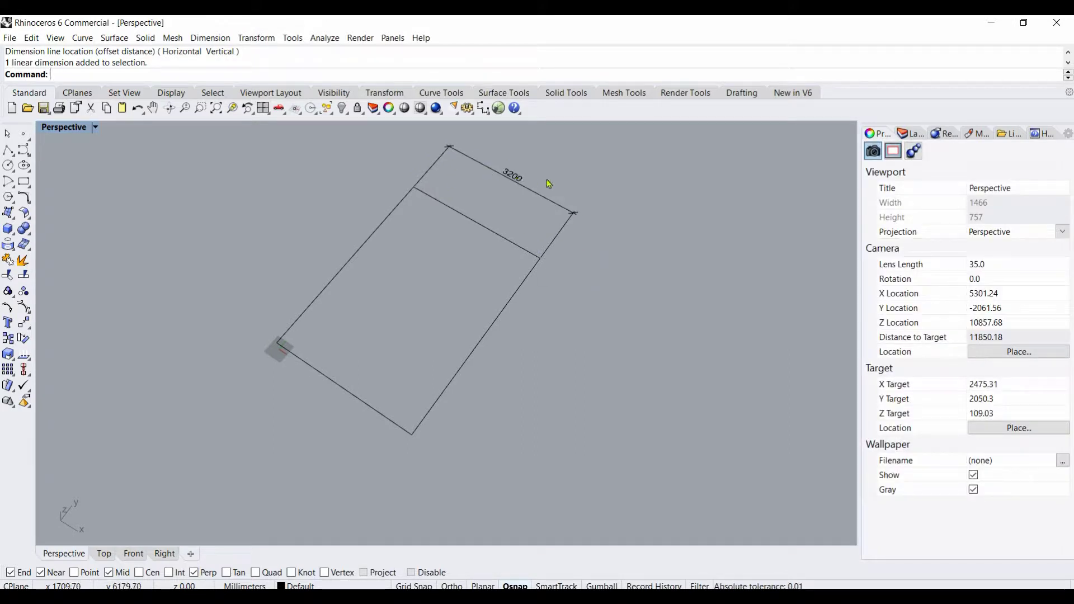
- Dimension the lower-right edge from right to bottom corner (4500) and select the new dimension
left_click(483, 111)
left_click(540, 257)
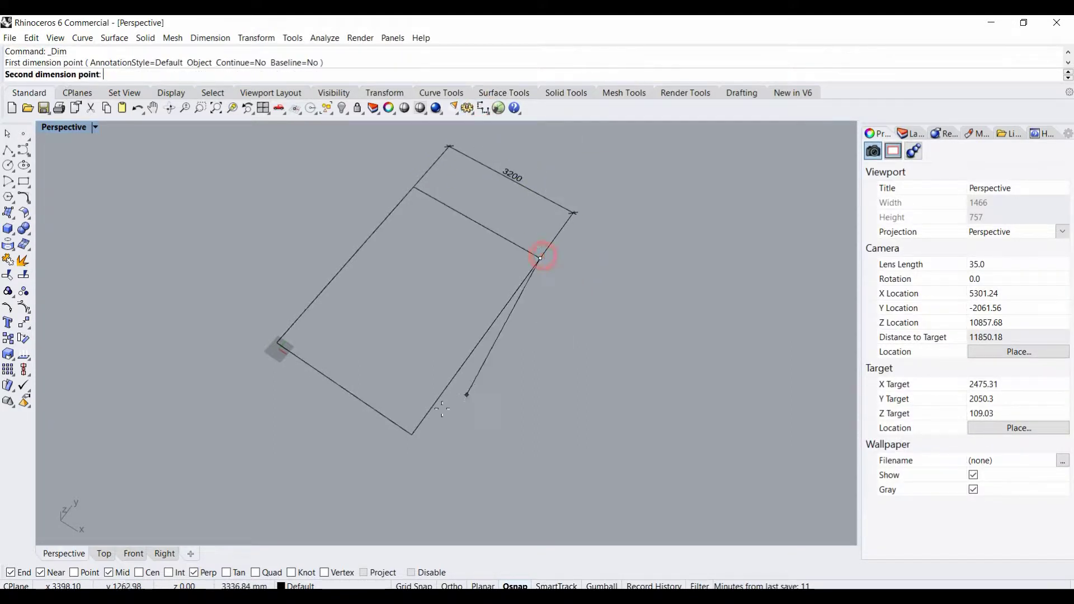
left_click(408, 435)
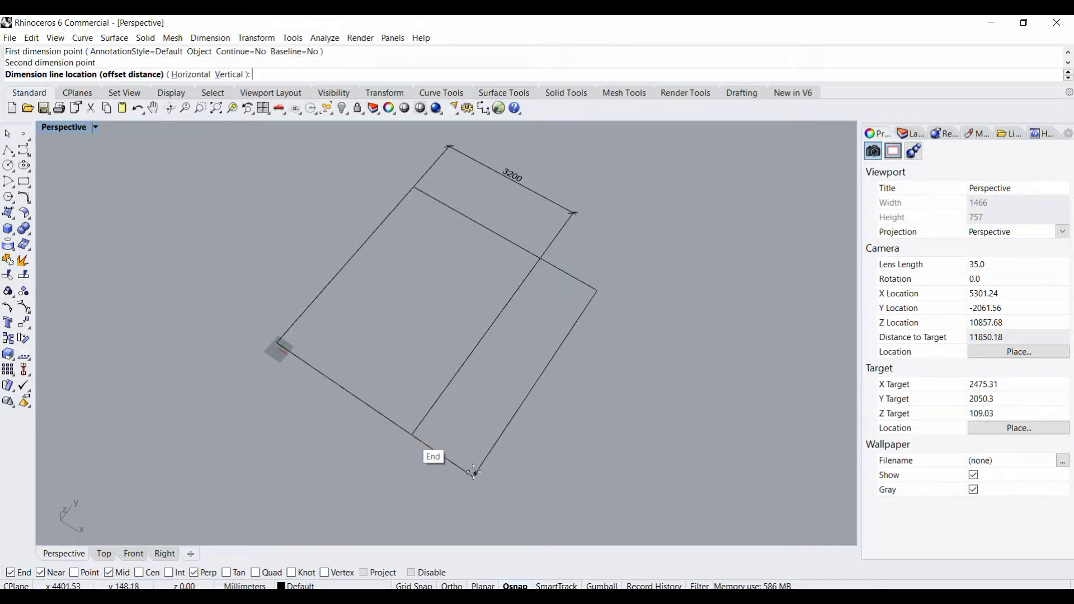
left_click(475, 474)
left_click(574, 277)
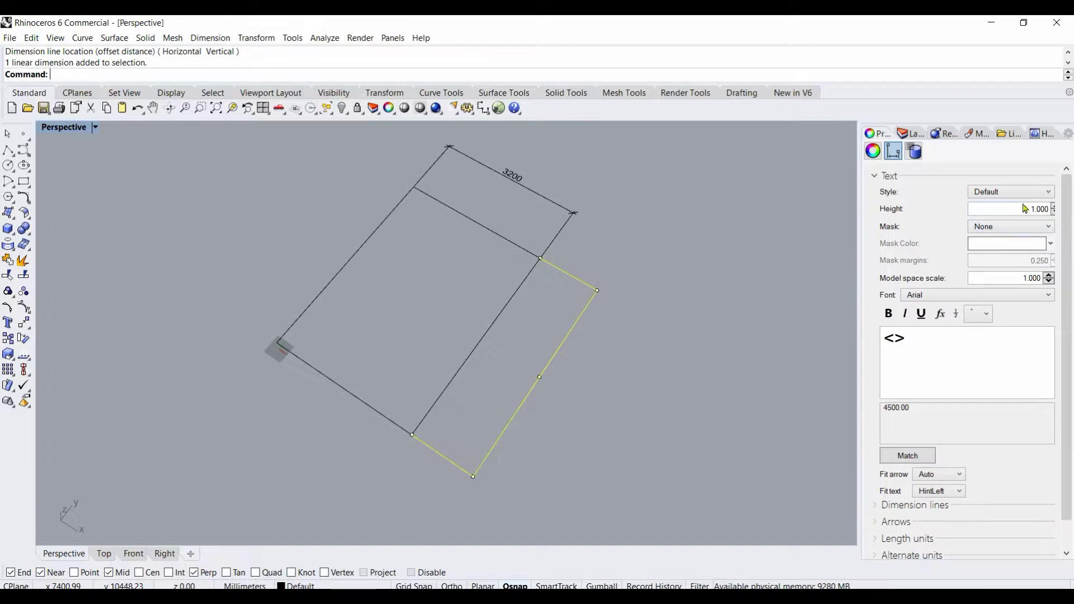
- Give the 4500 dimension the Millimeter Architectural style and model space scale 50
left_click(1024, 199)
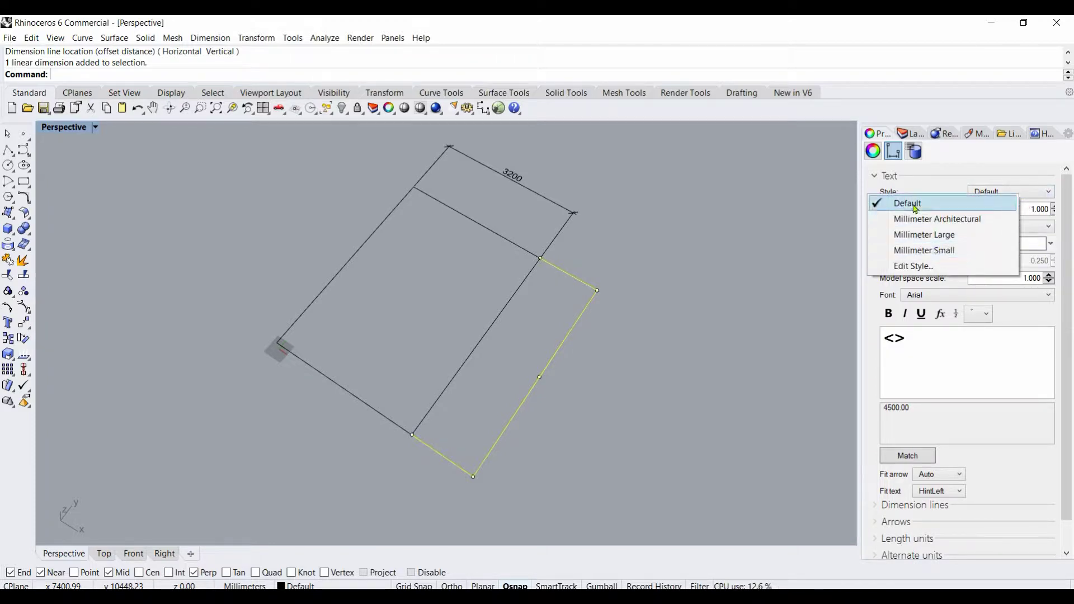
left_click(929, 221)
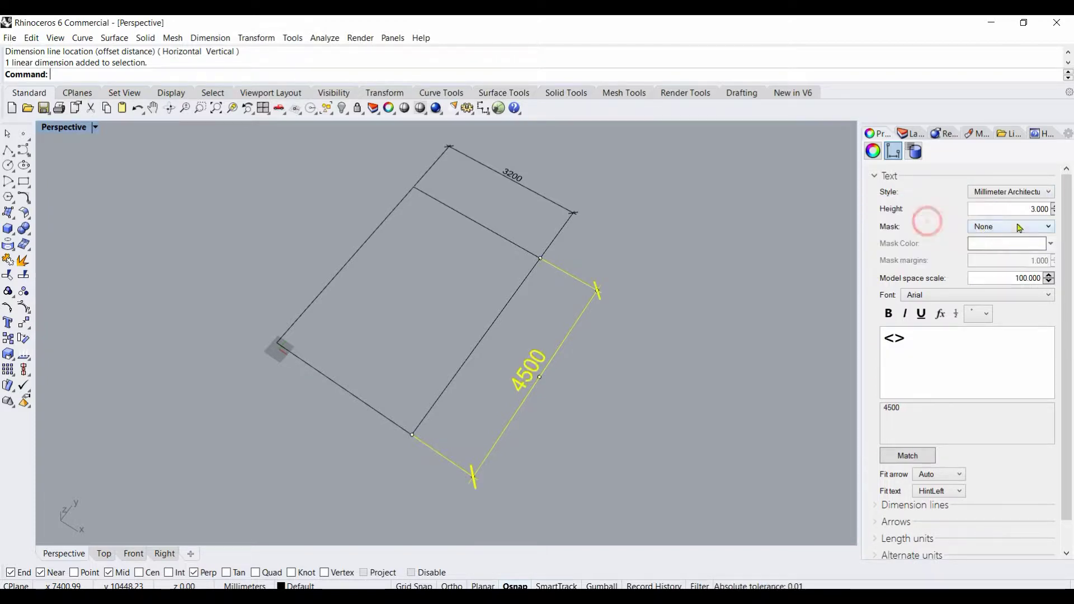
left_click(1033, 278)
key("BackSpace")
key("BackSpace")
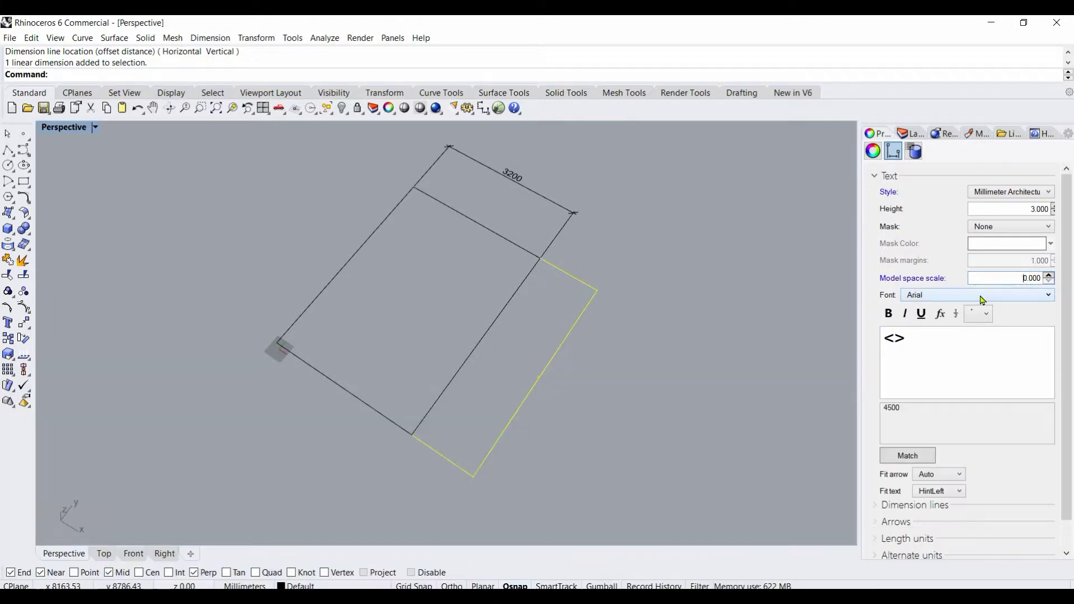
type("5")
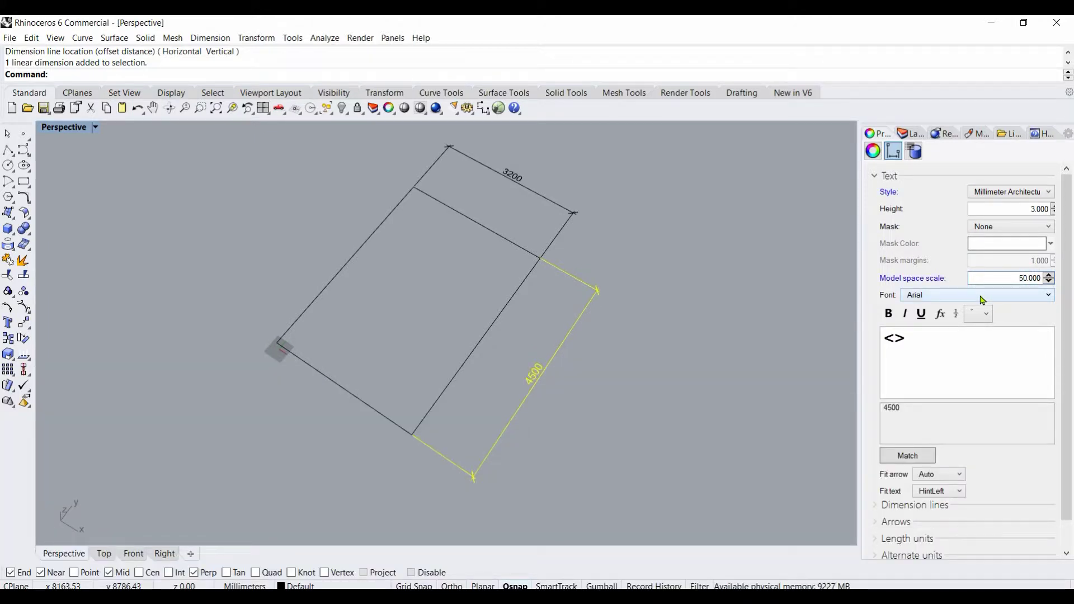
left_click(313, 214)
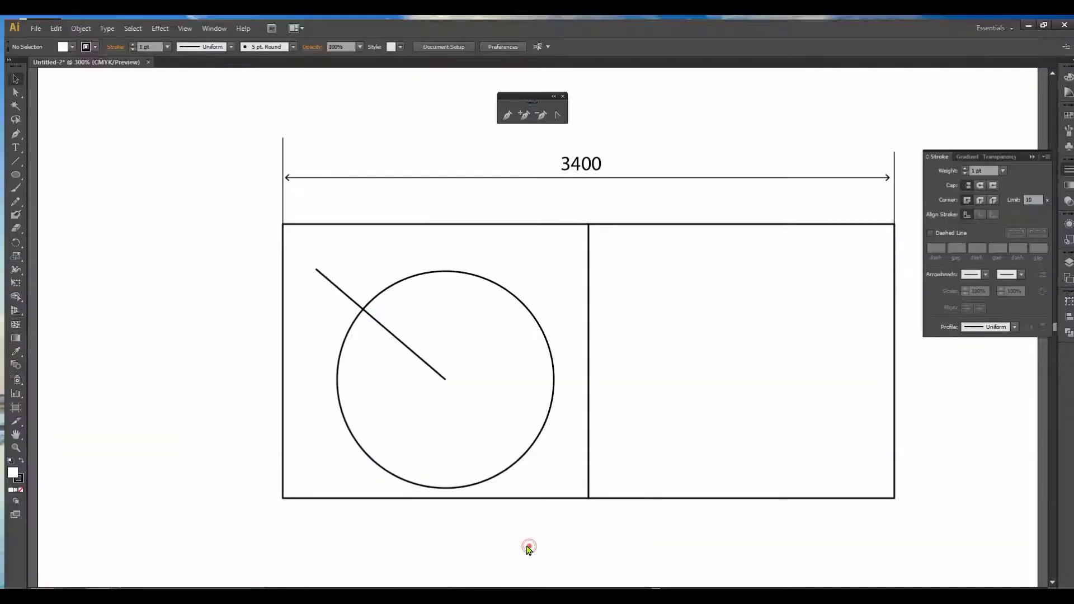
- In Illustrator, draw a short horizontal extension line left of the rectangle's top-left corner
left_click(530, 549)
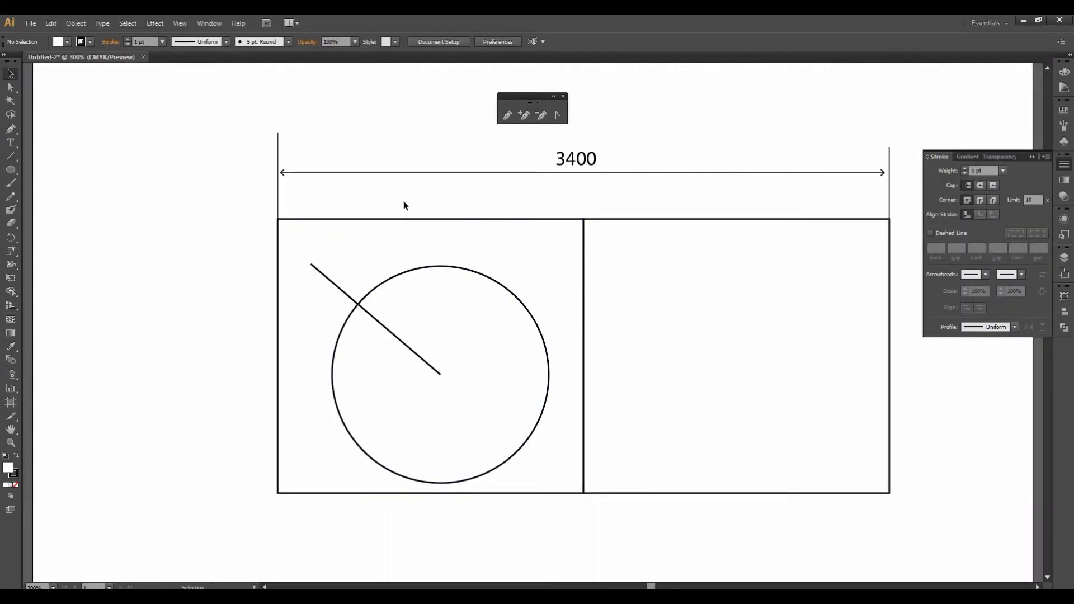
left_click(11, 158)
left_click_drag(275, 217, 177, 216)
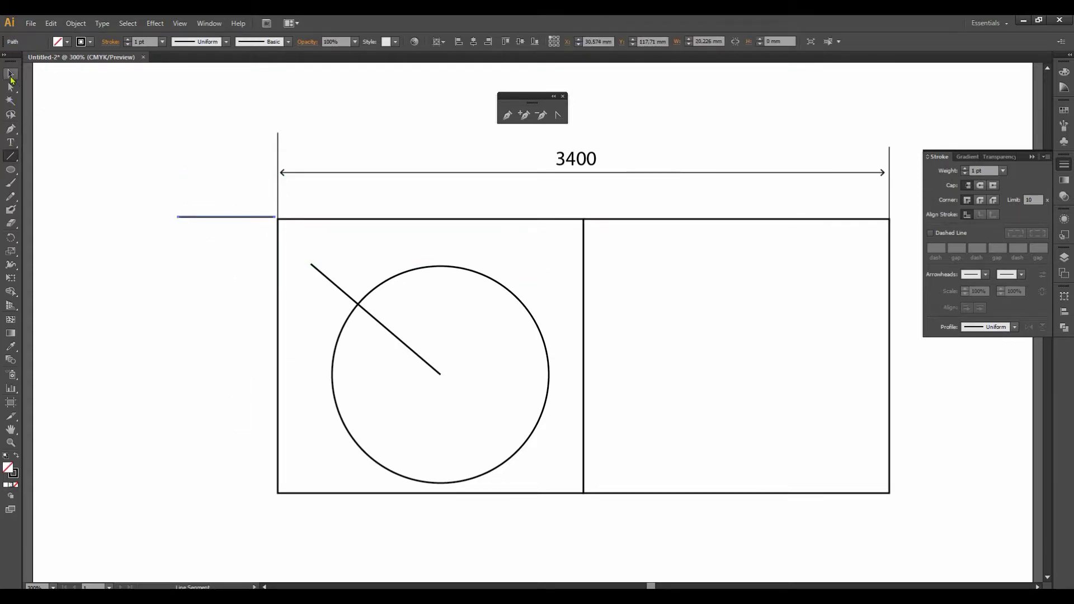
left_click(11, 74)
left_click_drag(237, 217, 263, 222)
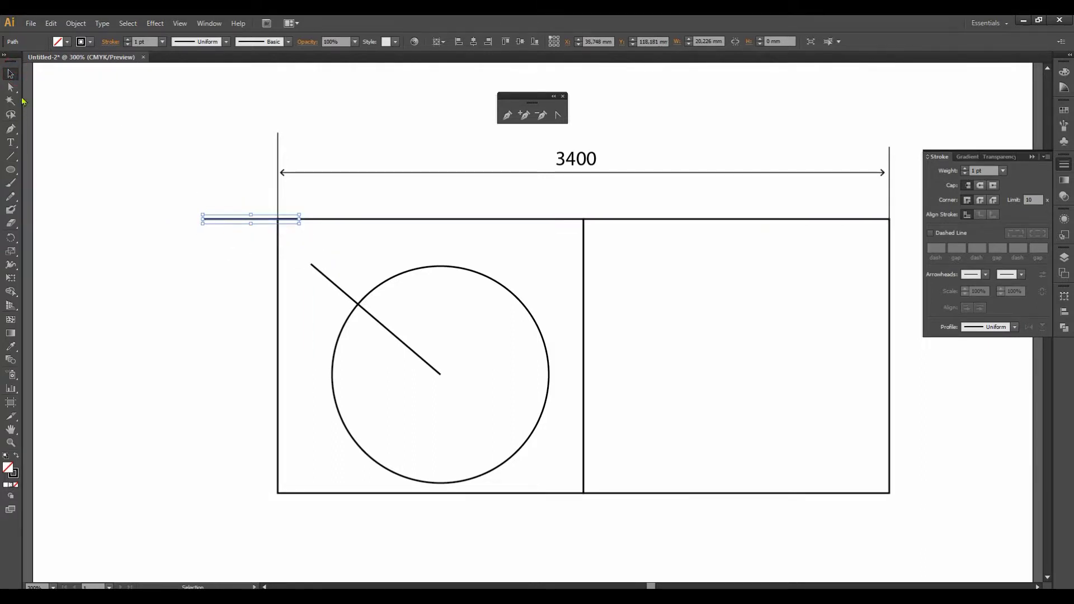
- Draw a bottom-left extension line and a vertical line crossing both, then select all three
left_click(11, 156)
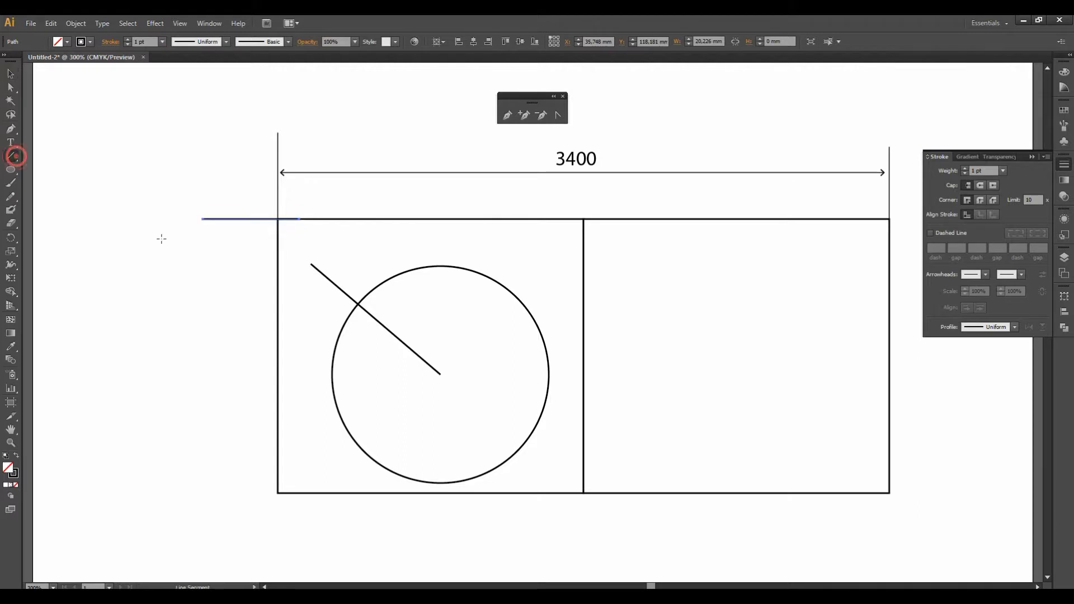
left_click_drag(280, 494, 197, 493)
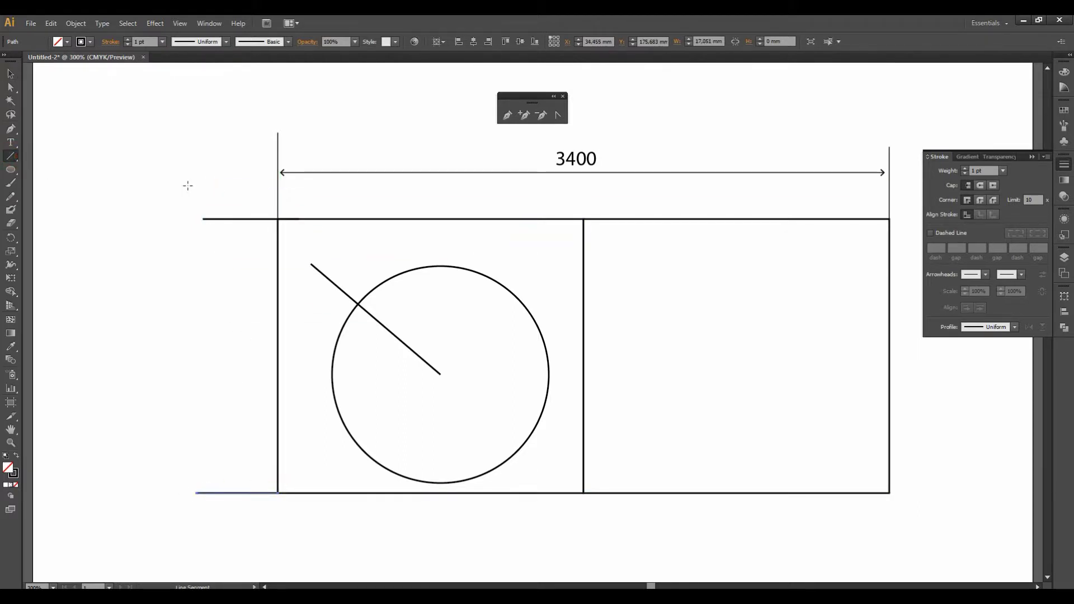
left_click_drag(222, 190, 222, 514)
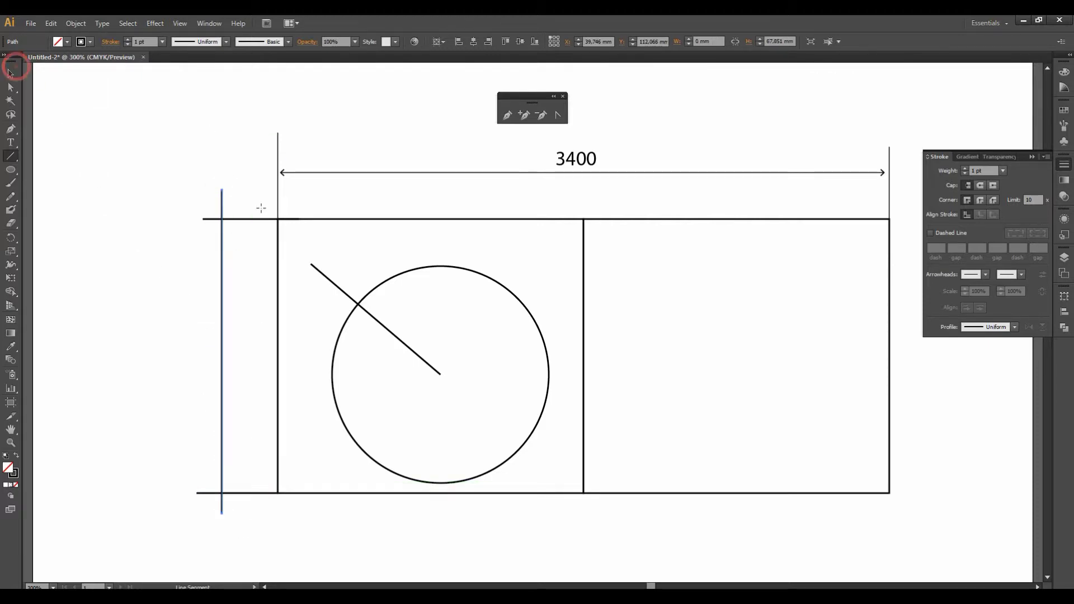
left_click(14, 71)
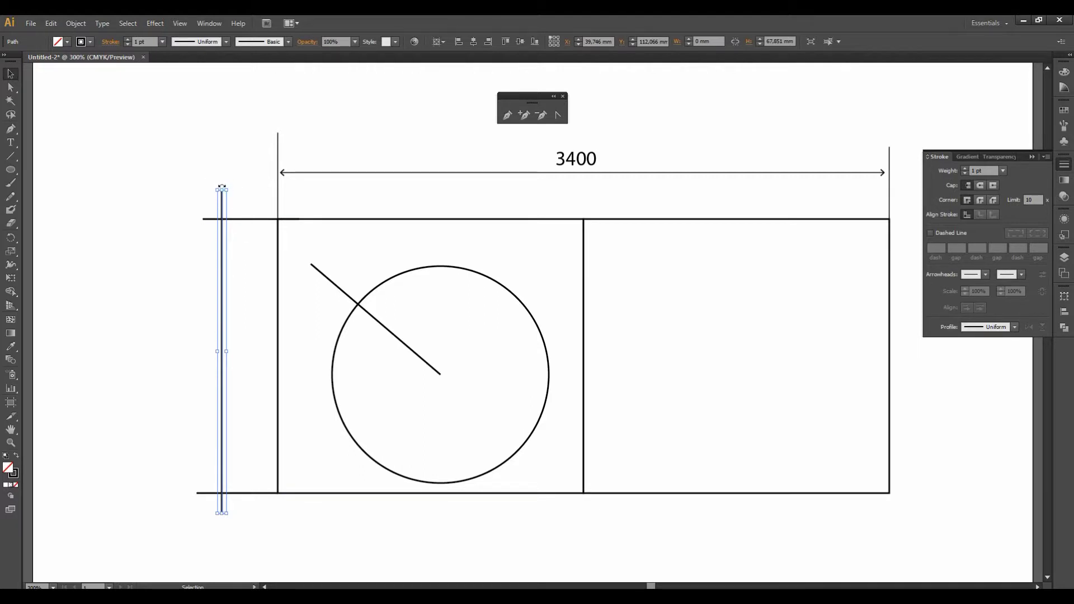
left_click_drag(213, 207, 153, 539)
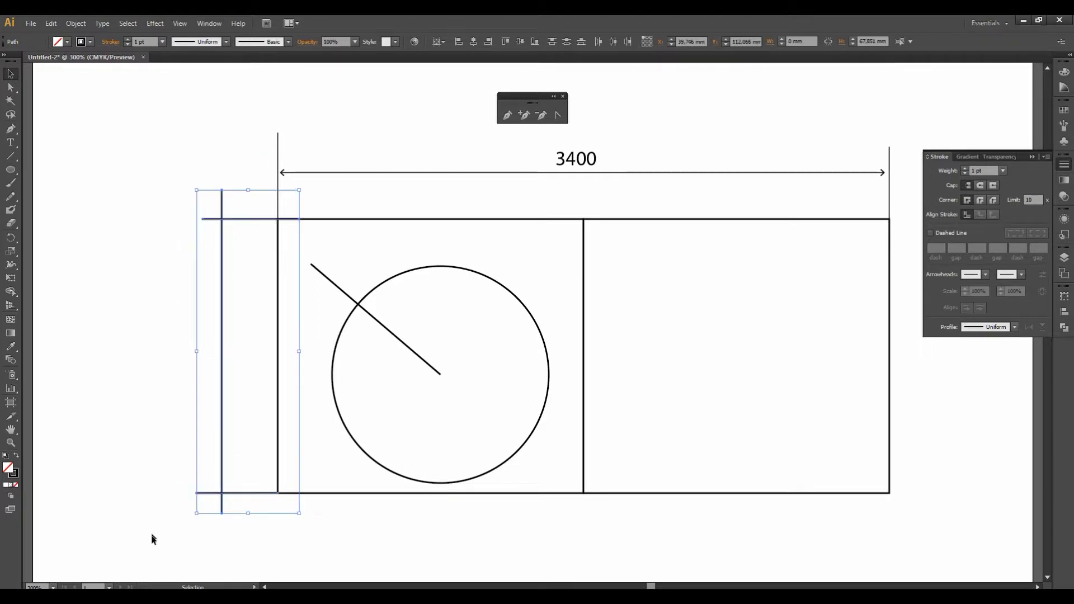
- Give the selected dimension lines a 0.5 pt stroke weight
left_click(162, 42)
left_click(175, 66)
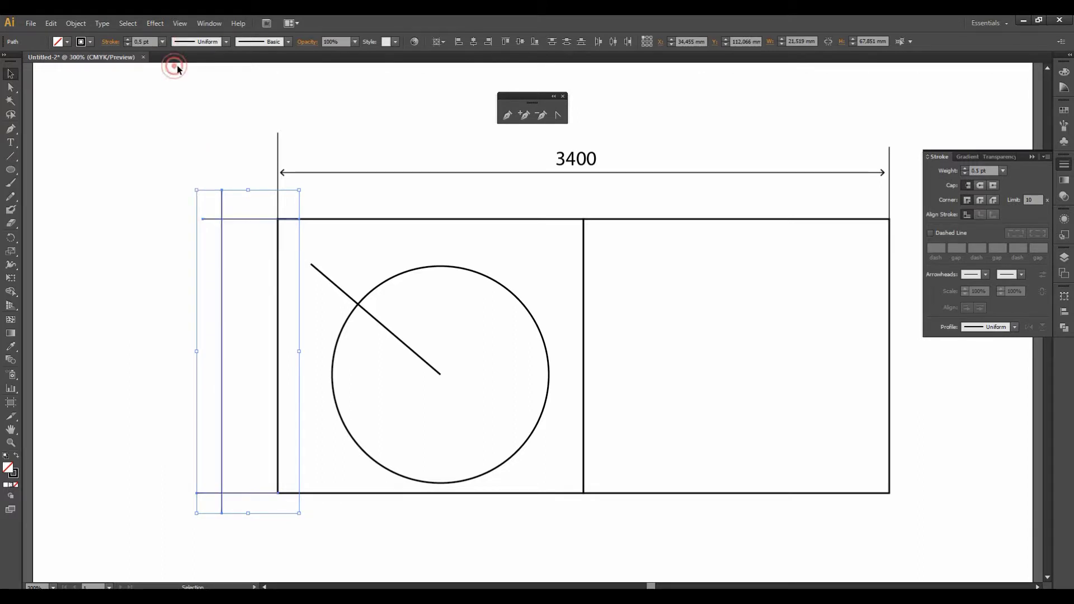
left_click(238, 130)
- Shorten the vertical line so it ends exactly at the rectangle's bottom edge
left_click_drag(239, 183, 219, 219)
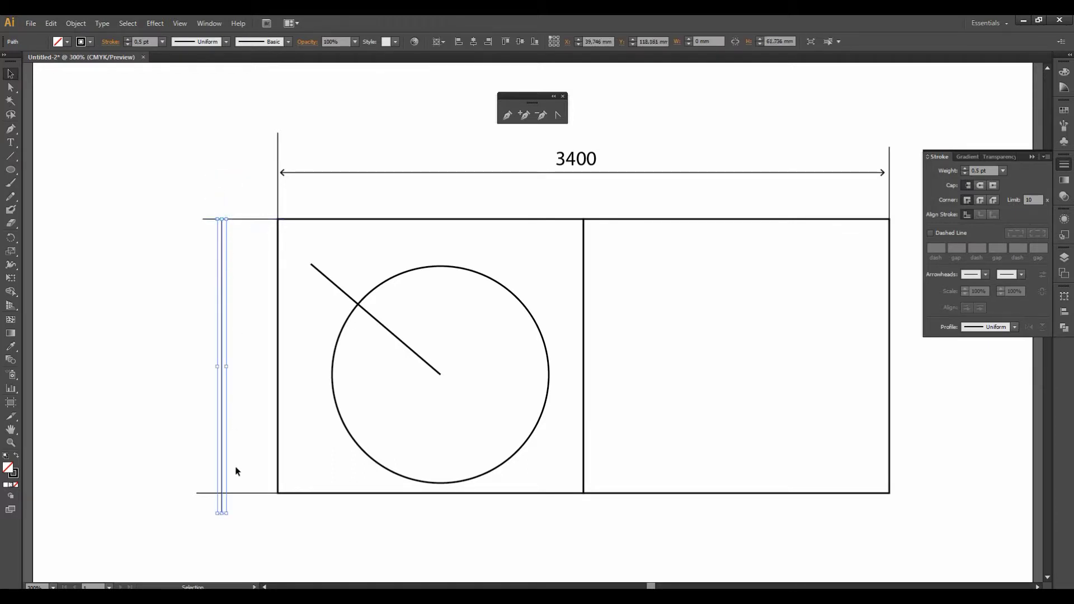
left_click_drag(220, 514, 221, 493)
left_click(1063, 164)
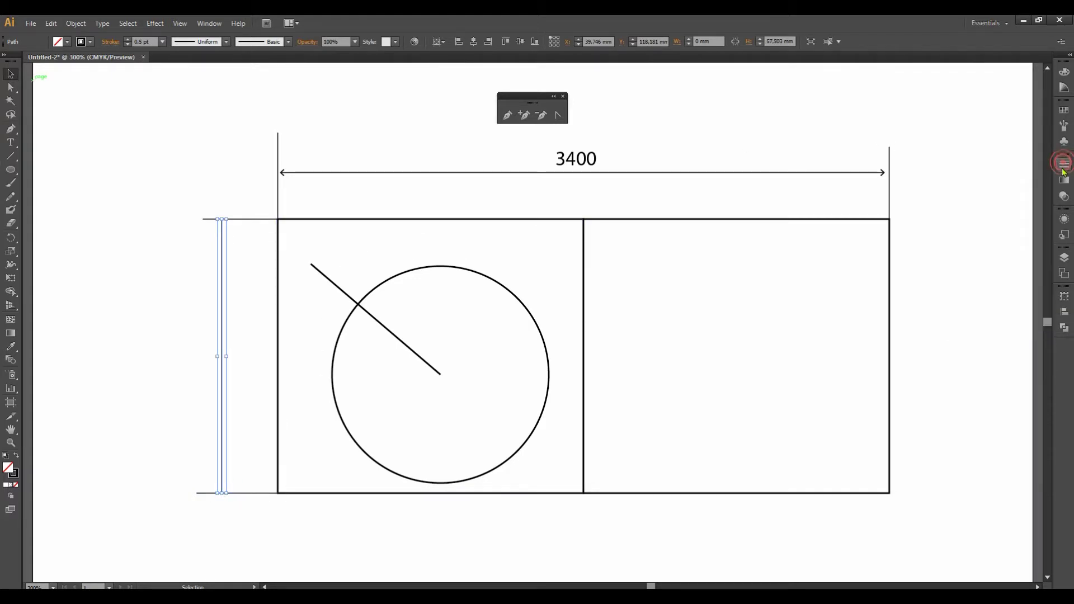
left_click(1064, 165)
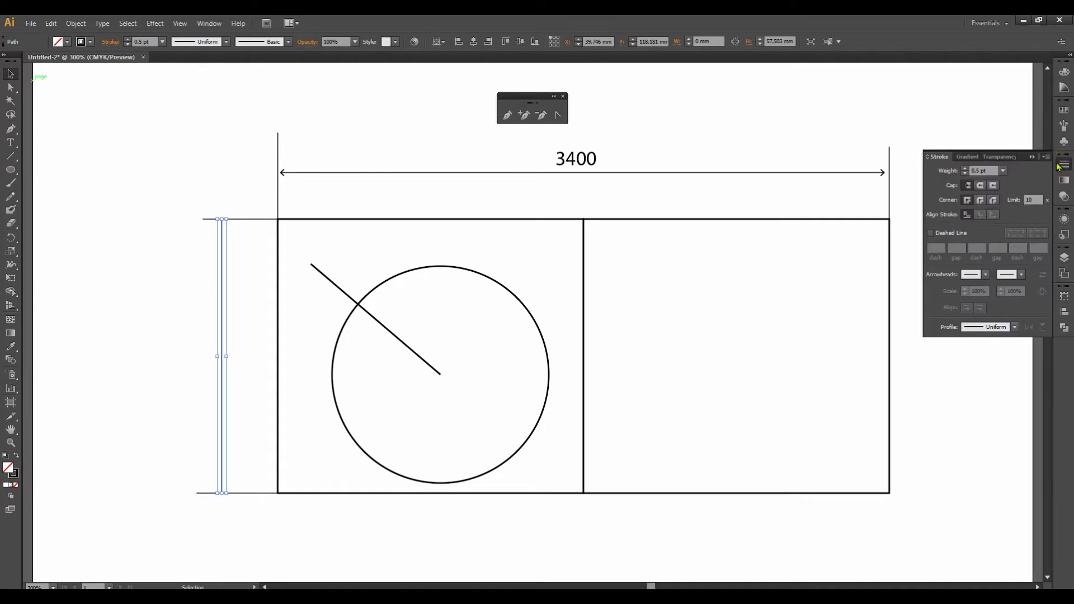
left_click(179, 23)
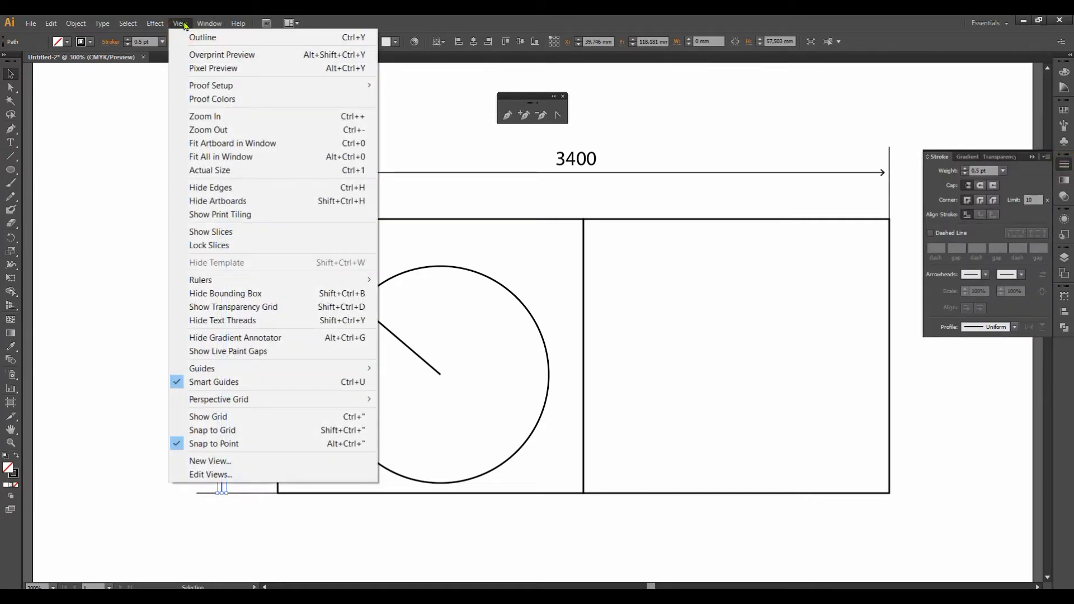
- Select the left vertical line and try Arrow 11 as its start arrowhead
left_click(204, 24)
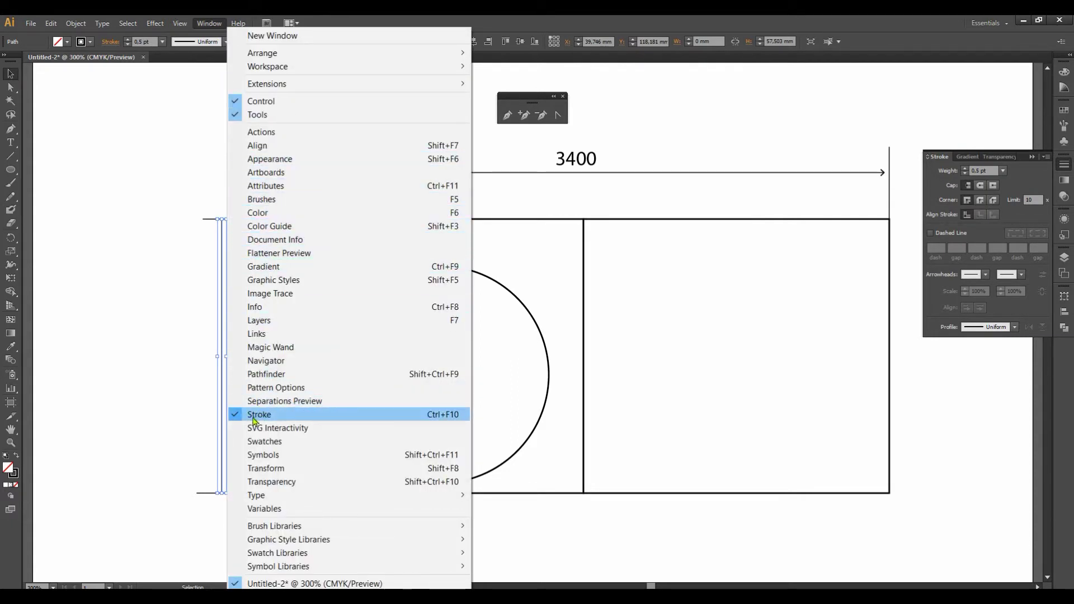
left_click(683, 125)
left_click_drag(240, 282, 183, 362)
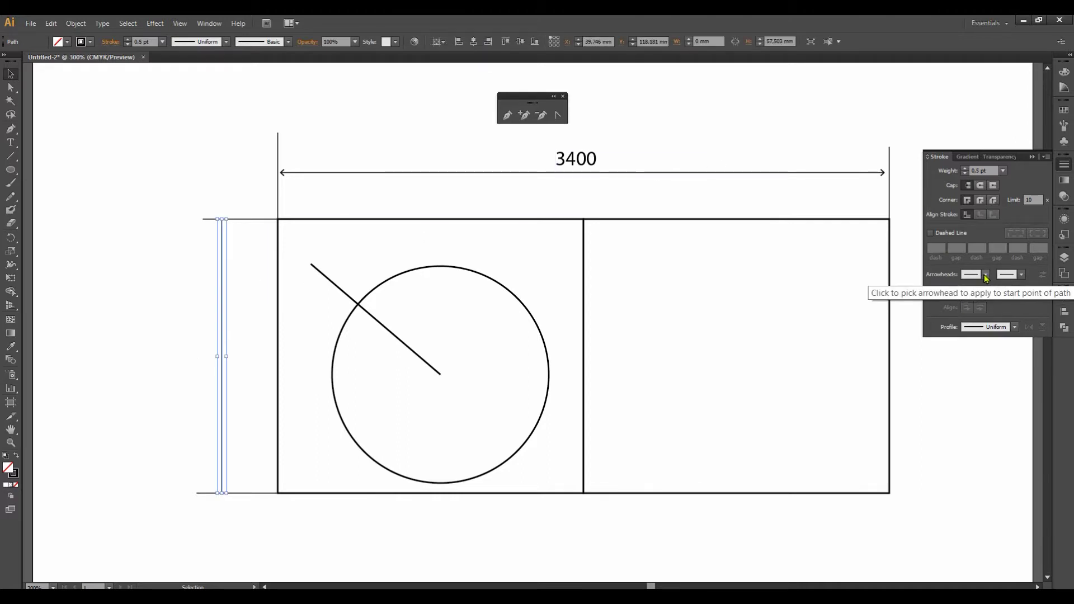
left_click(986, 274)
left_click_drag(987, 311, 982, 350)
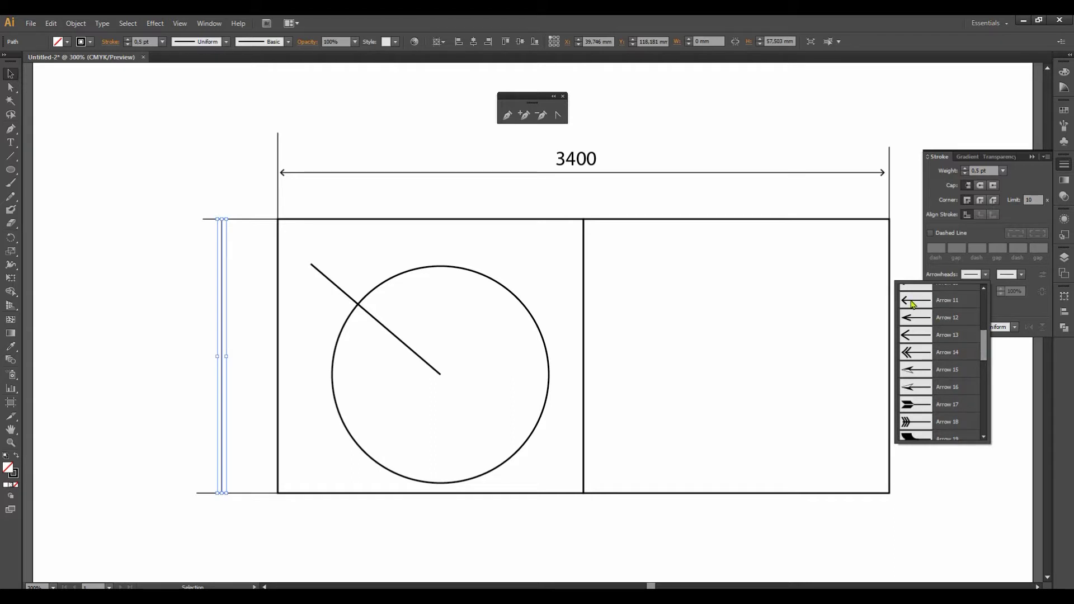
left_click(912, 304)
- Put the Arrow 27 tick arrowhead on the line's end
left_click(1011, 275)
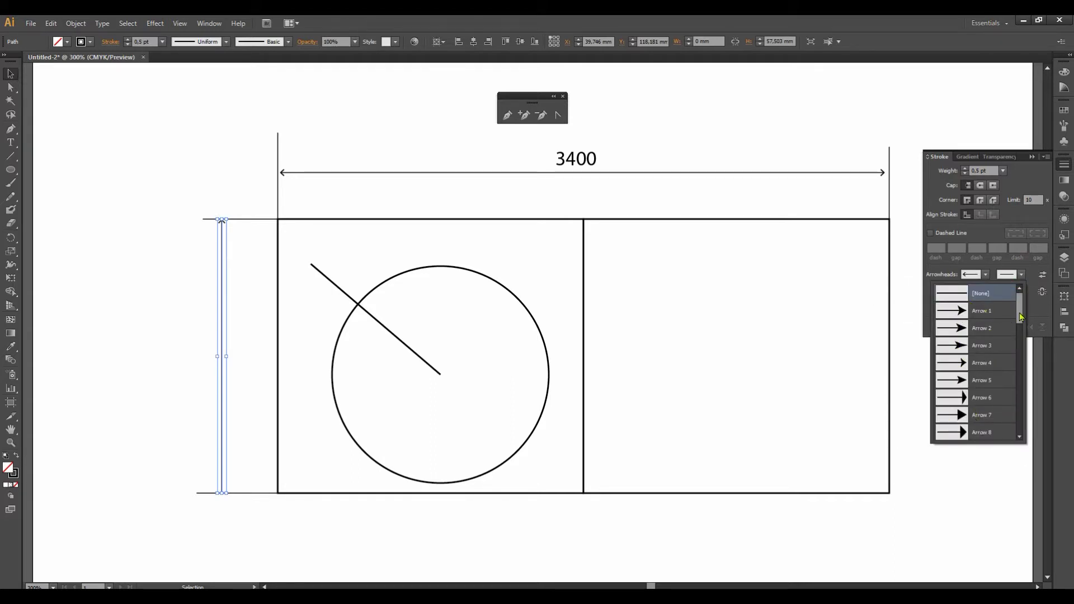
left_click_drag(1020, 317, 1021, 354)
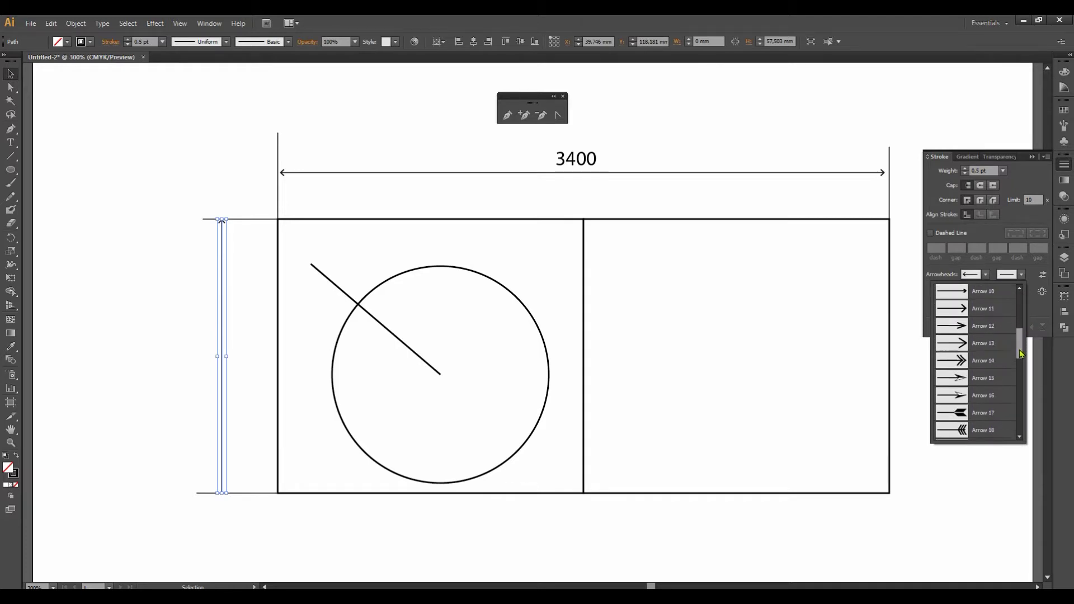
scroll(955, 371, "down", 4)
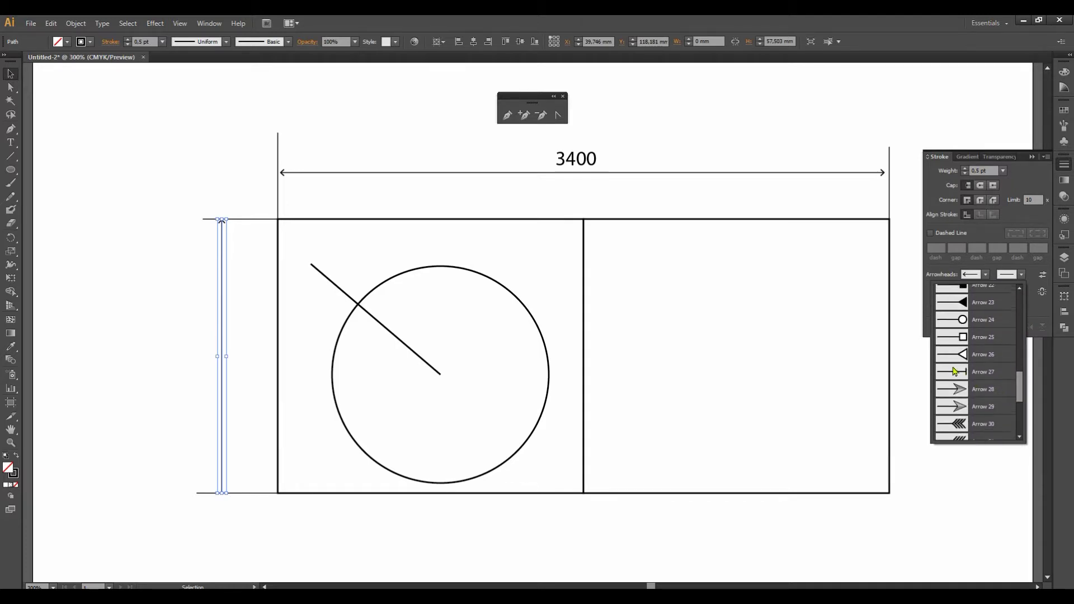
left_click(953, 371)
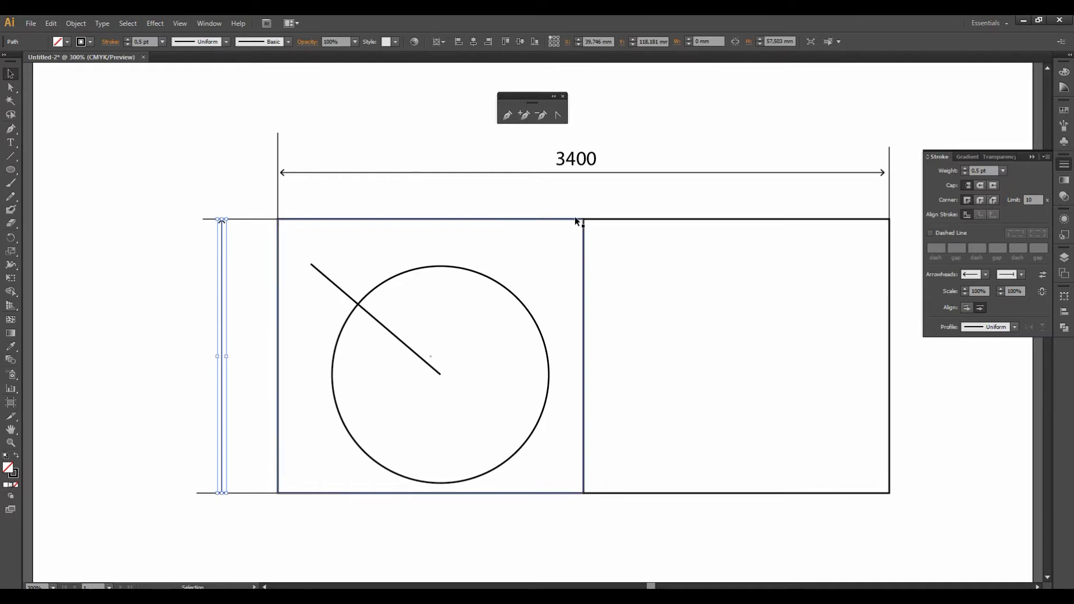
- Change the start arrowhead to Arrow 27 as well, then reselect the dimension line
left_click(986, 274)
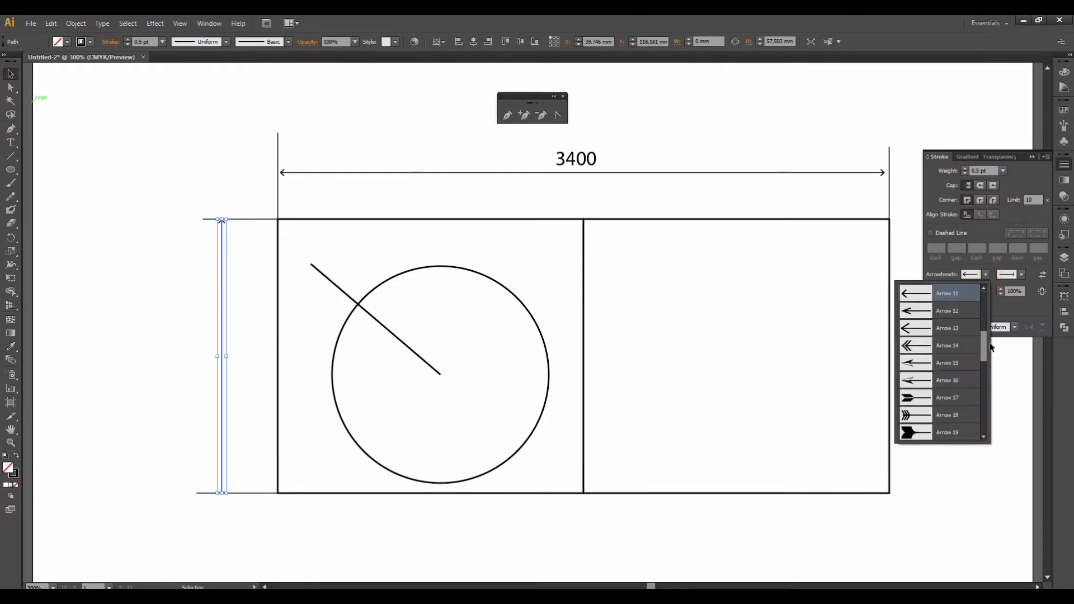
left_click_drag(985, 351, 995, 392)
left_click(918, 379)
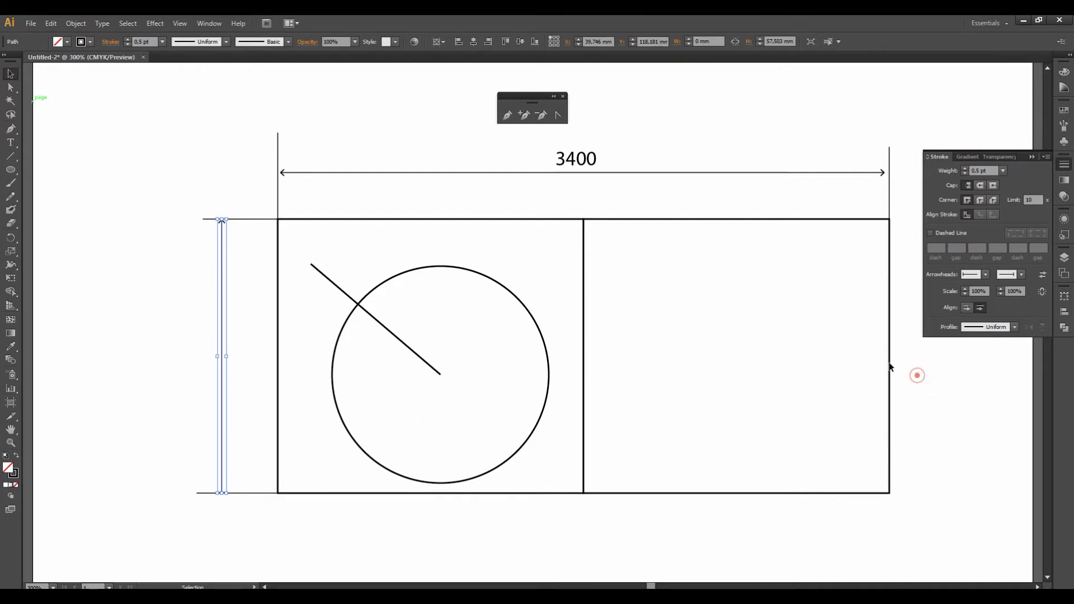
left_click(249, 282)
left_click_drag(261, 200, 245, 519)
- Reset colours to black fill, no stroke, and add a '2300' text label beside the vertical line
left_click(234, 519)
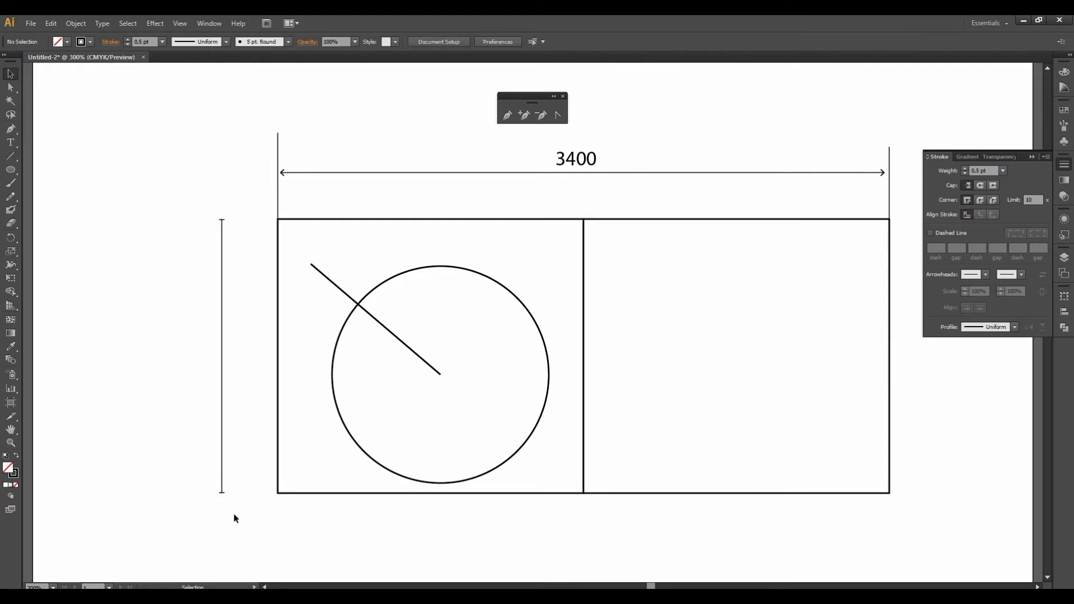
left_click(158, 366)
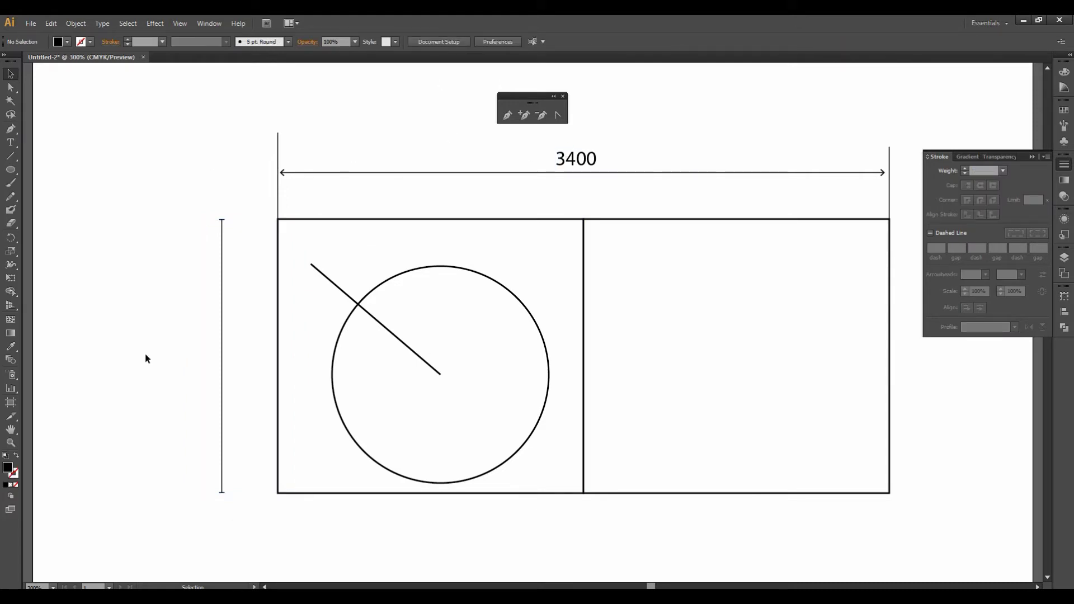
left_click_drag(144, 318, 149, 281)
left_click(12, 144)
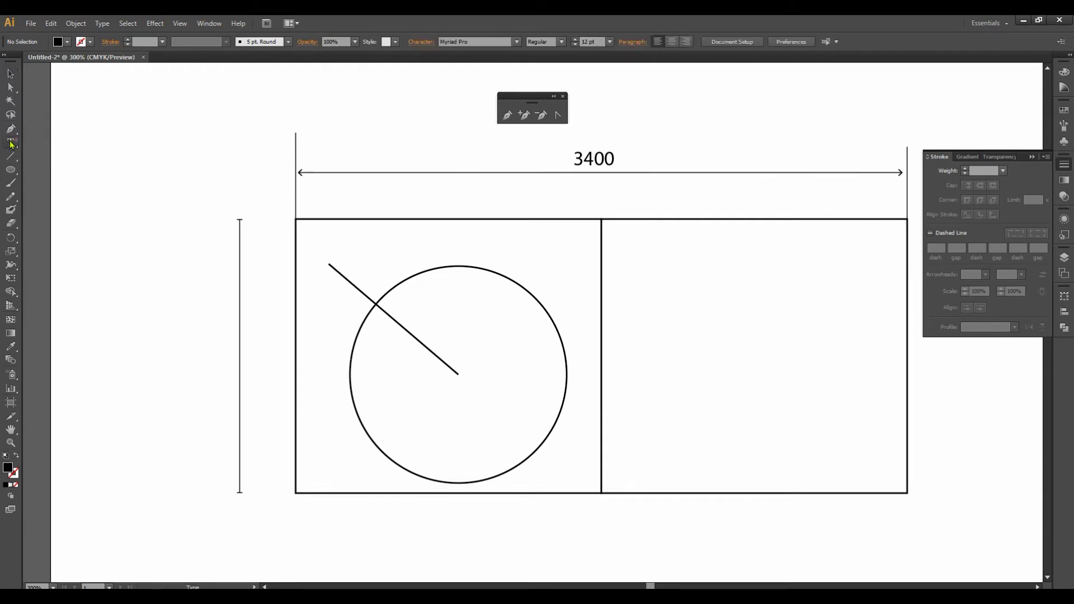
left_click_drag(138, 320, 219, 362)
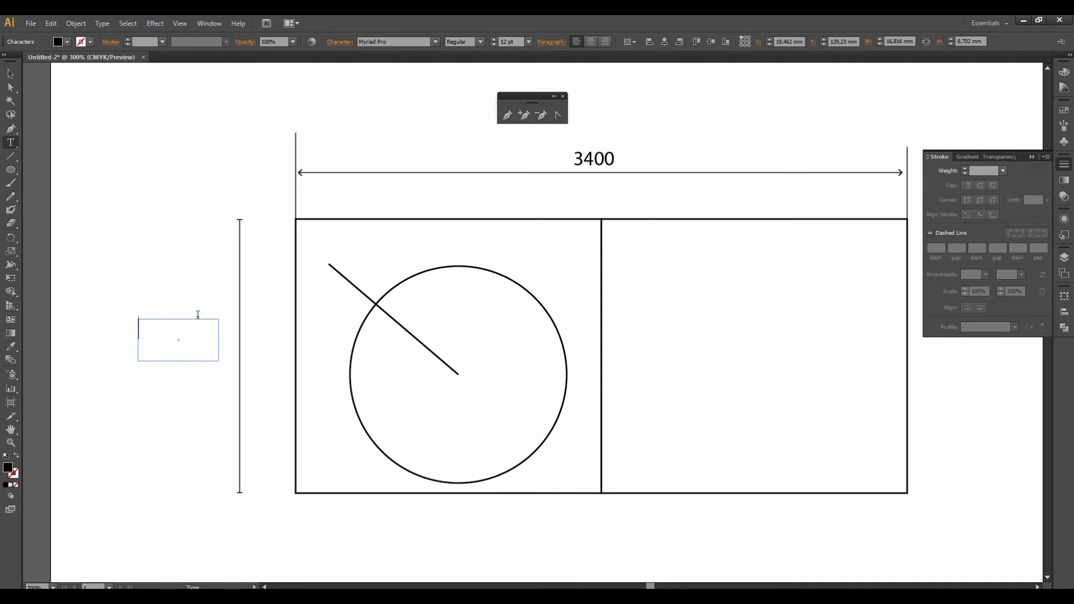
type("2300")
key("Escape")
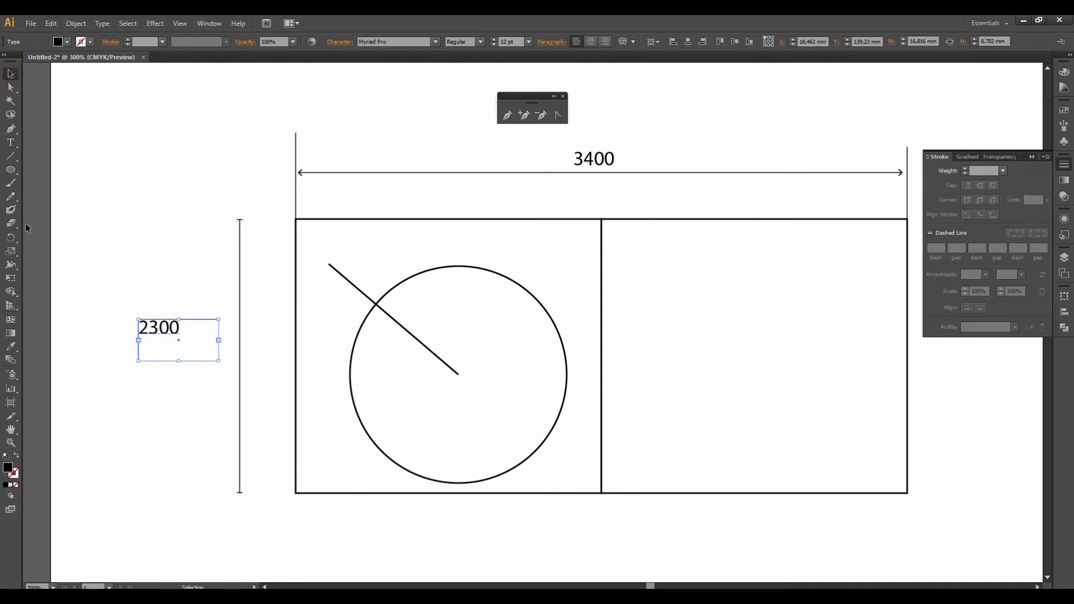
- Rotate the 2300 label by an exact angle of 90°
left_click(15, 237)
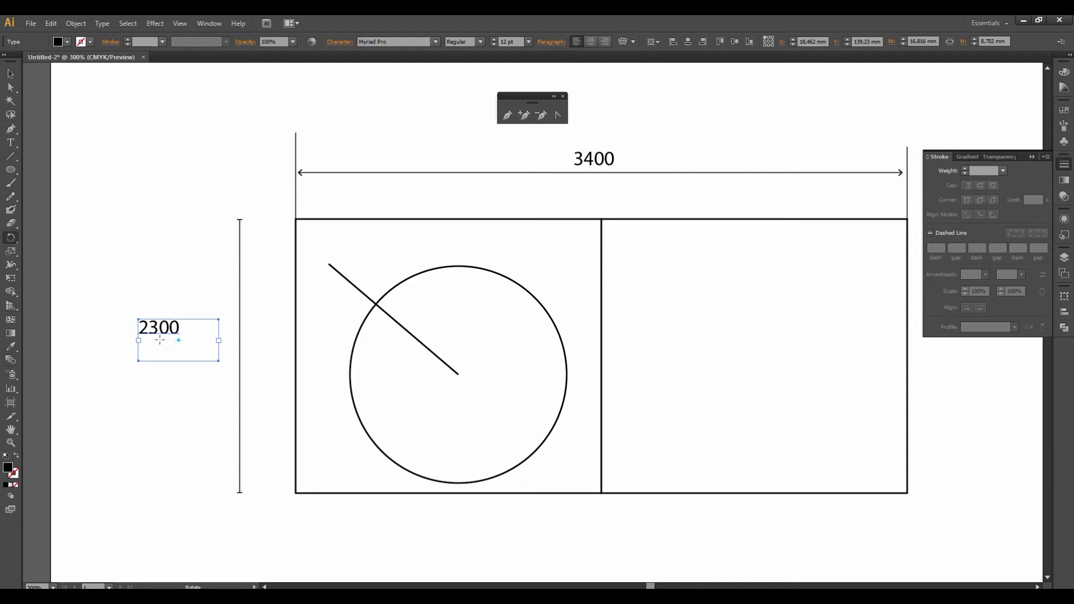
key("Return")
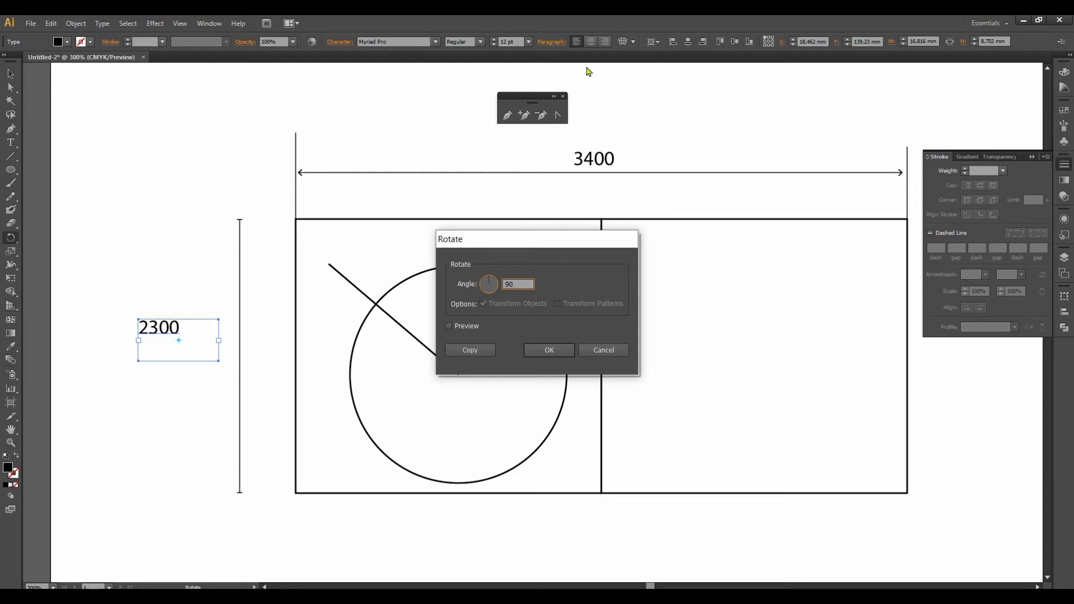
left_click(449, 326)
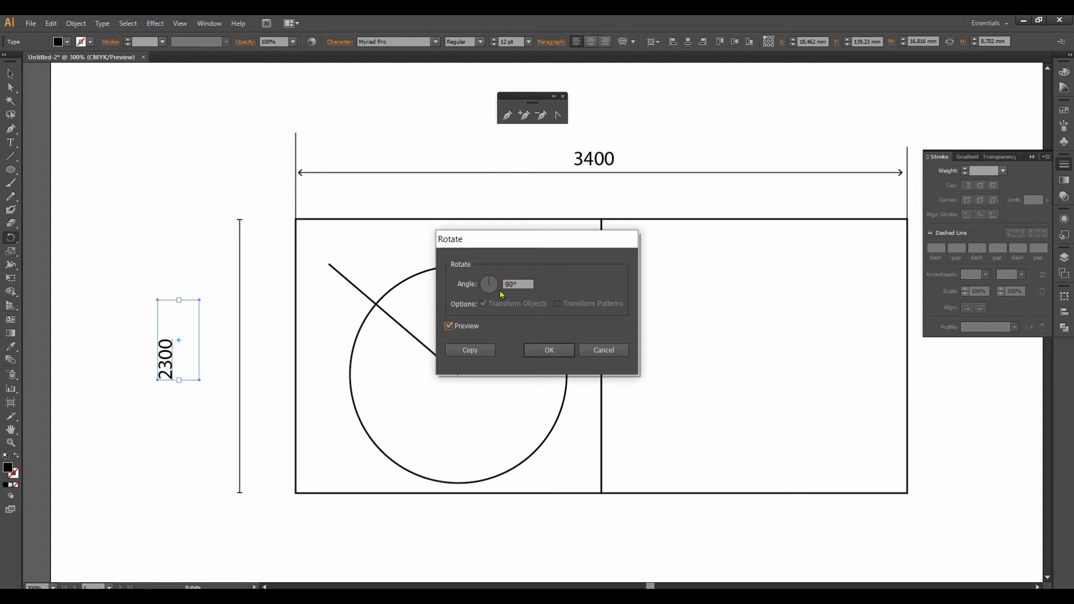
left_click(565, 347)
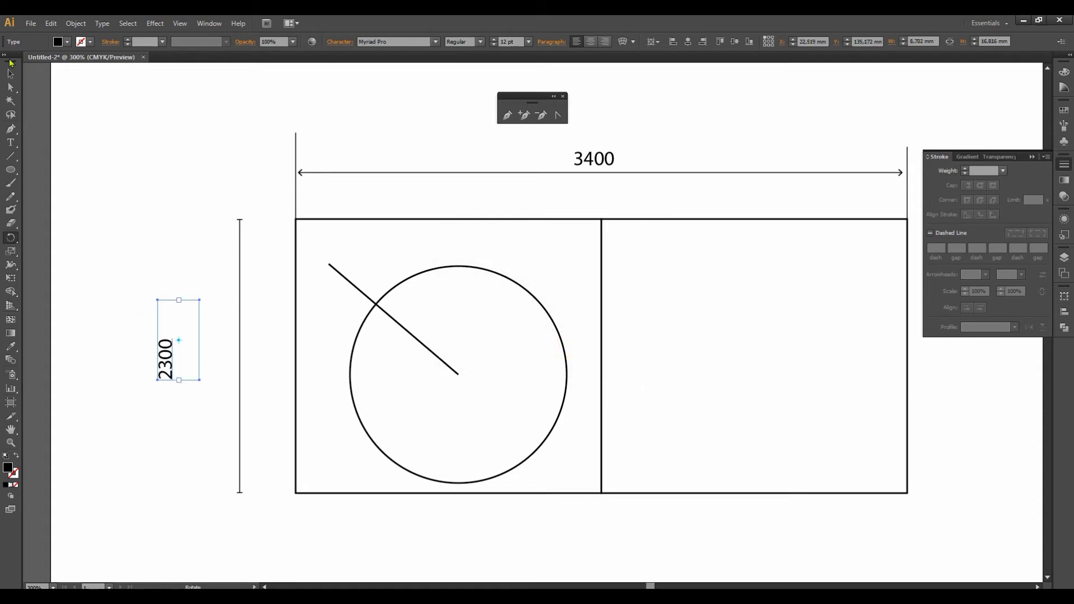
- Move the upright 2300 label beside the vertical dimension line, then return to Rhino
left_click(10, 73)
left_click_drag(171, 358, 228, 355)
left_click(169, 261)
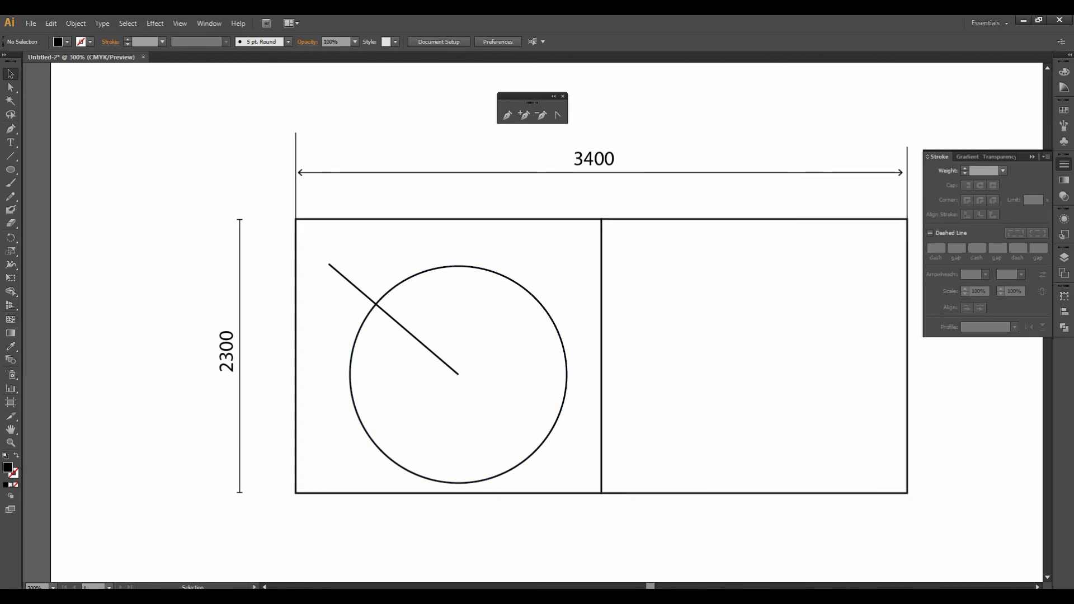
left_click(1024, 21)
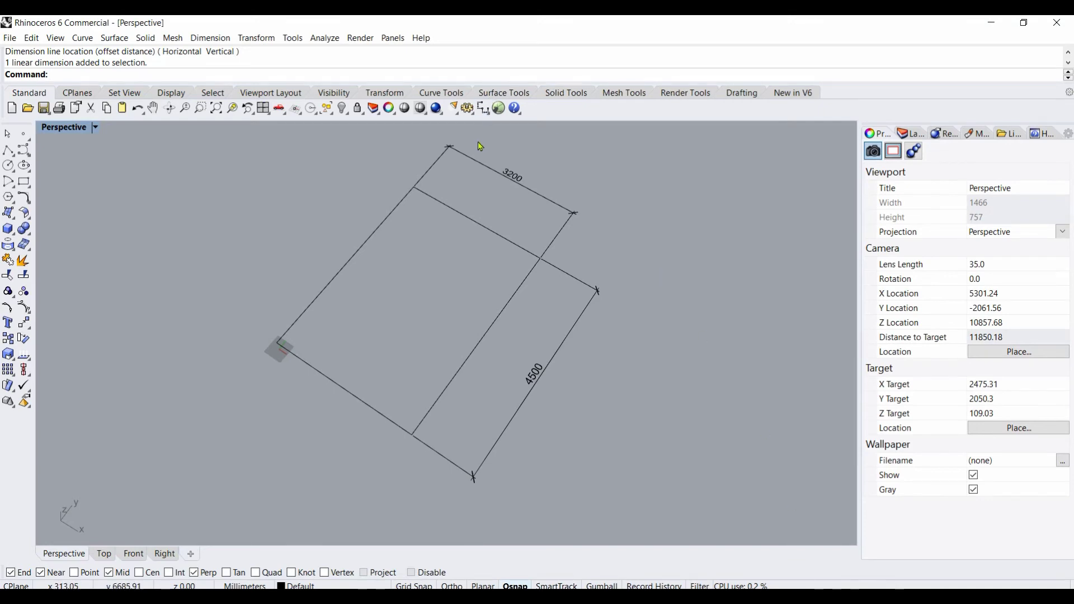
- Start a linear dimension and expand the Dimension toolbar's full flyout of tools
left_click(489, 107)
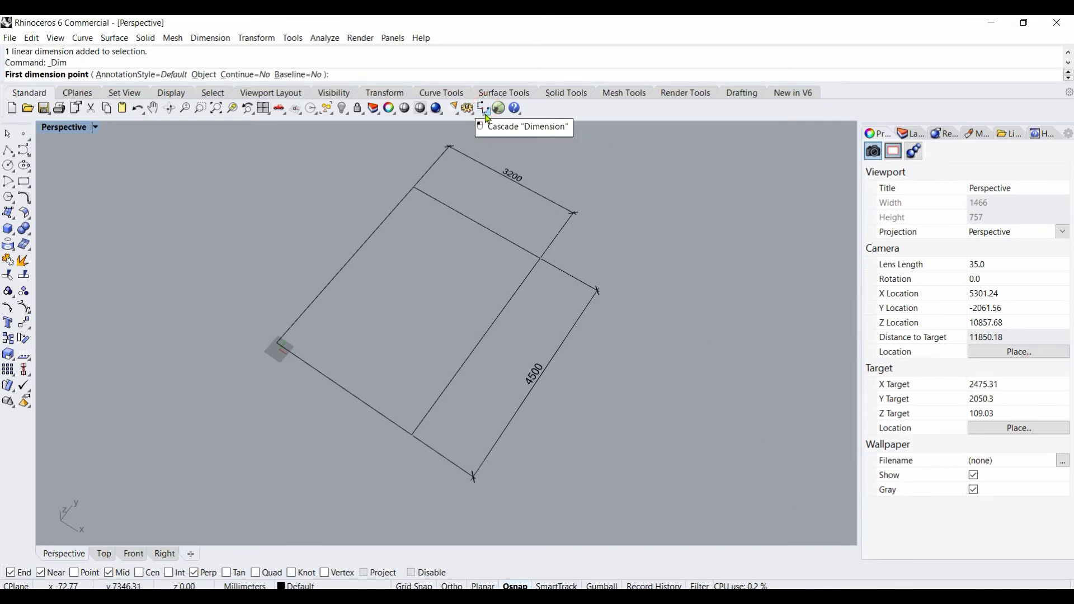
left_click(488, 114)
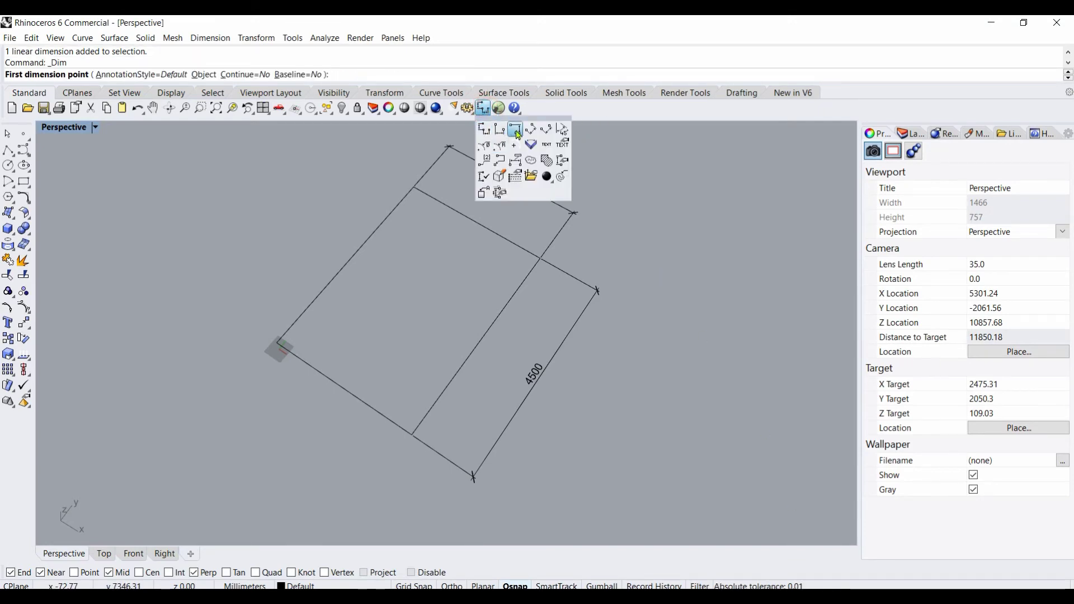